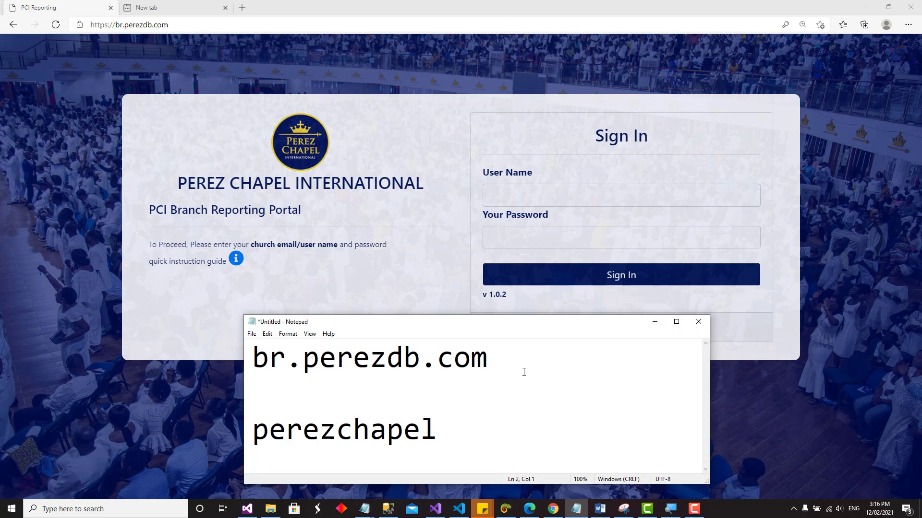
# Select the portal address br.perezdb.com on the first line of the Notepad note.
pyautogui.moveTo(525, 372); pyautogui.dragTo(244, 363)
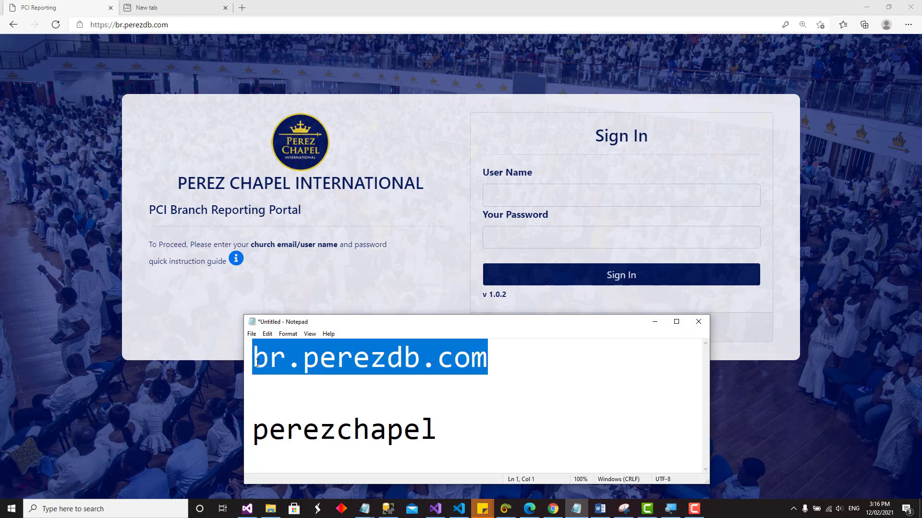
pyautogui.click(280, 362)
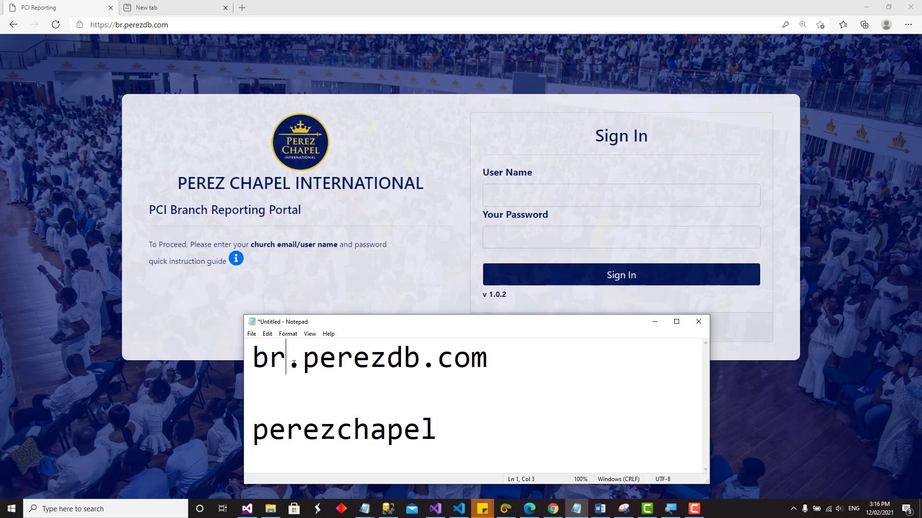
pyautogui.moveTo(512, 359); pyautogui.dragTo(223, 360)
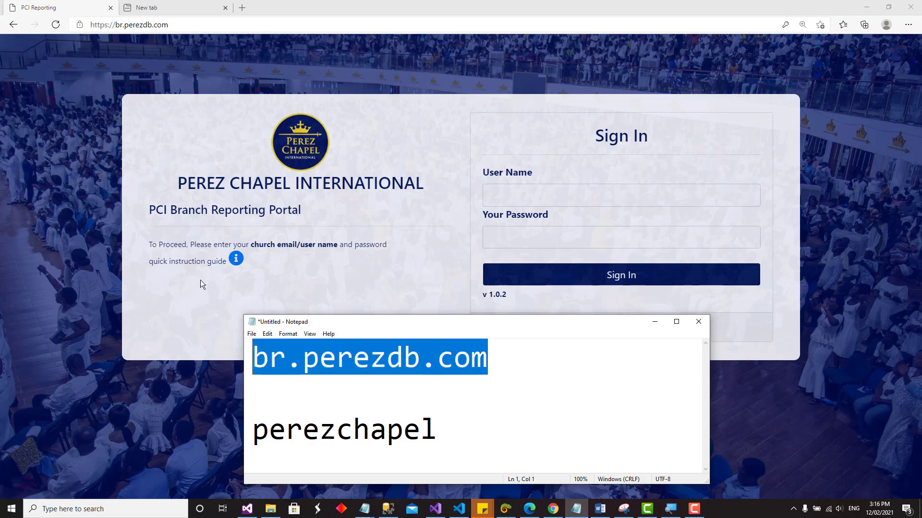
# Load br.perezdb.com in Edge's empty second tab.
pyautogui.click(170, 10)
pyautogui.click(173, 20)
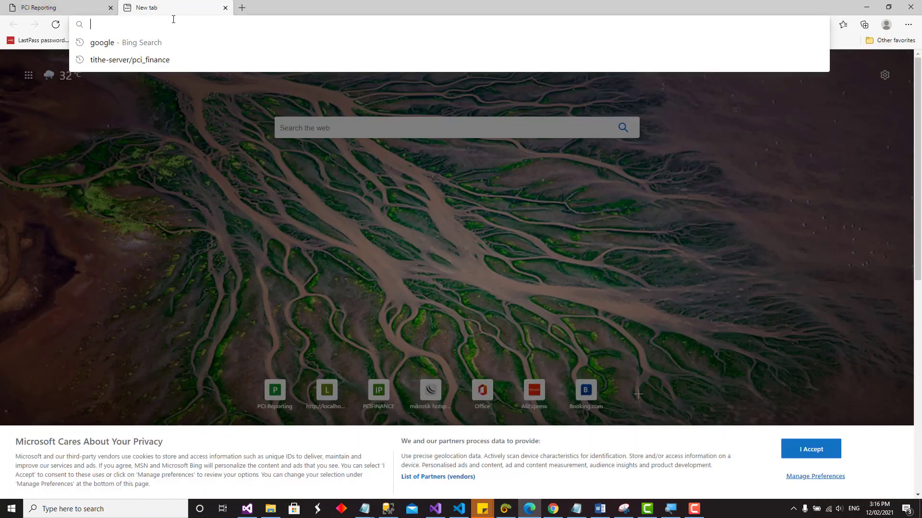
pyautogui.write('br.')
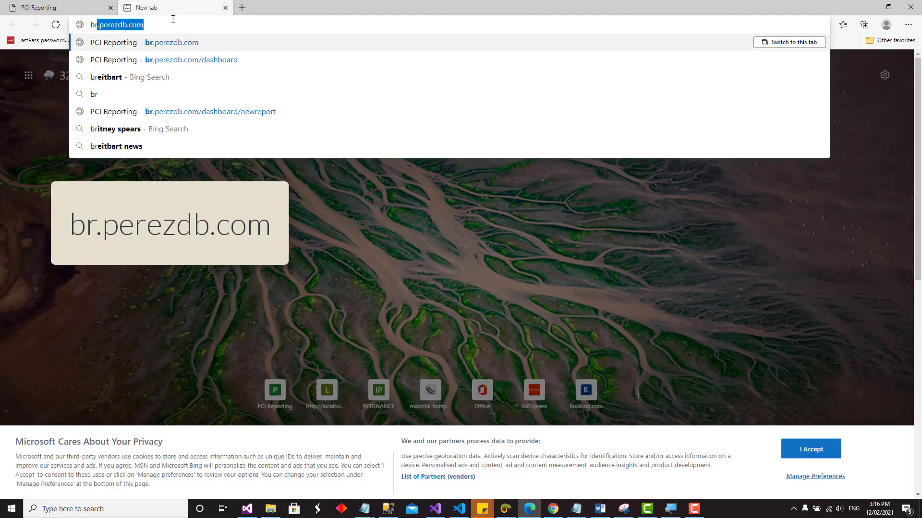
pyautogui.write('perez')
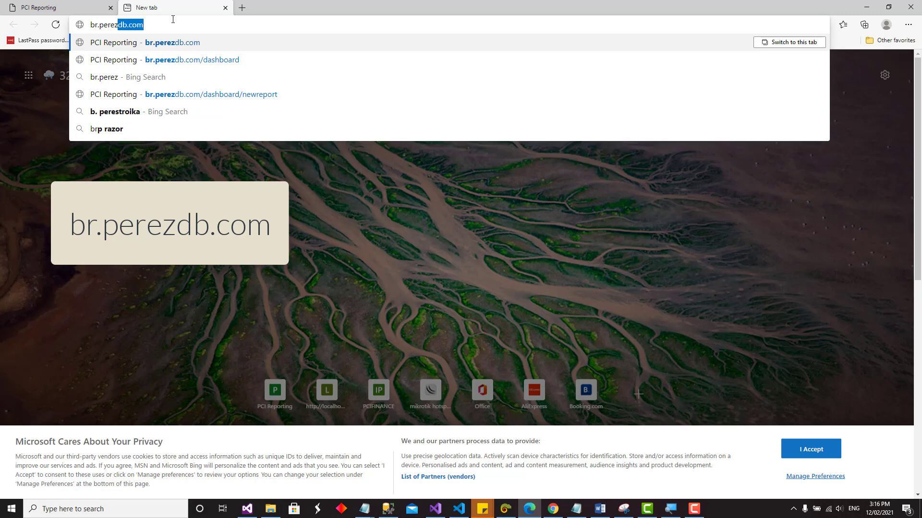
pyautogui.write('db.com')
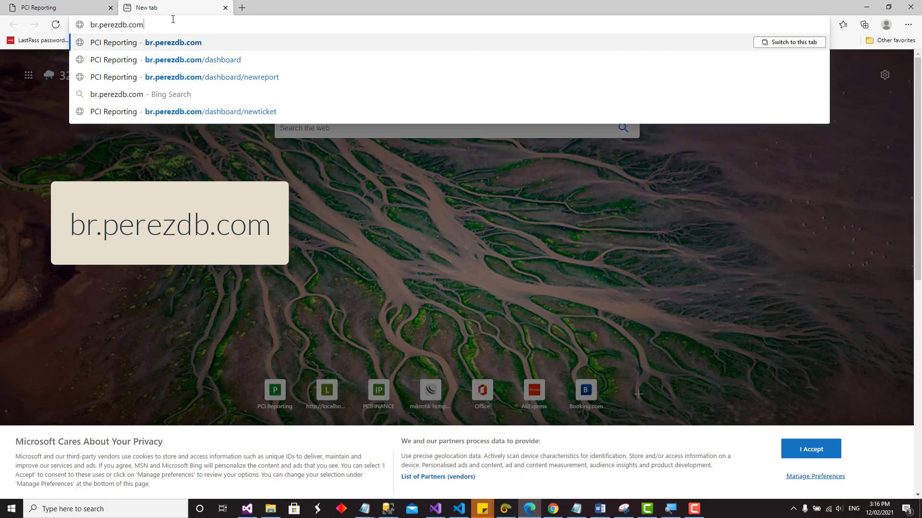
pyautogui.press('Return')
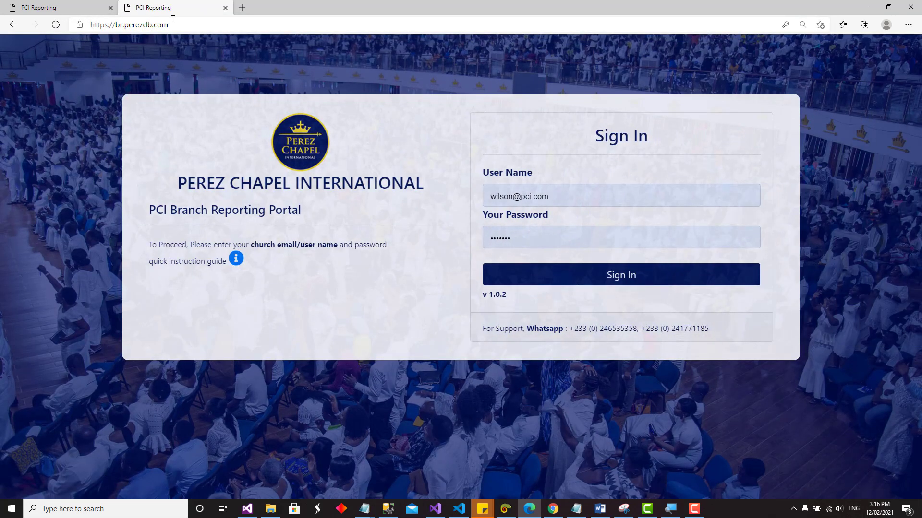
# Return to the first PCI Reporting tab's sign-in page.
pyautogui.click(69, 8)
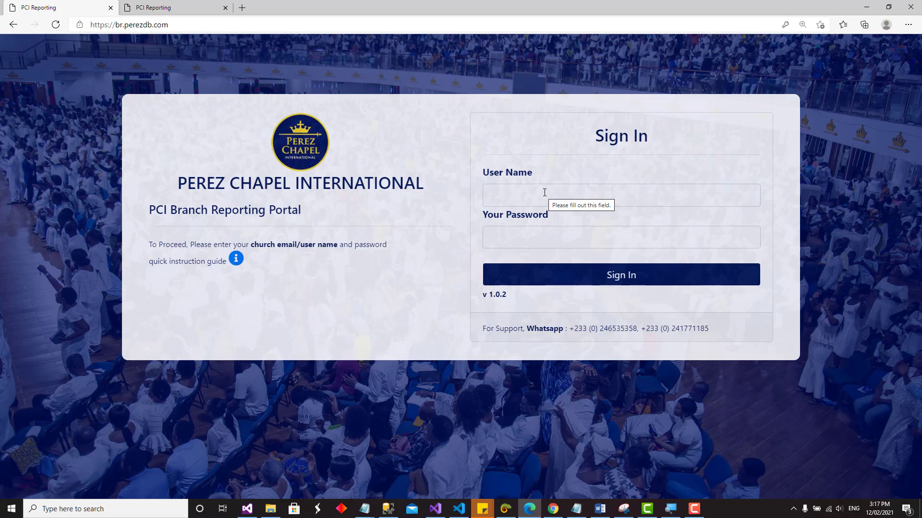
# Enter the branch's church e-mail address as the user name, then bring the notes forward.
pyautogui.click(544, 192)
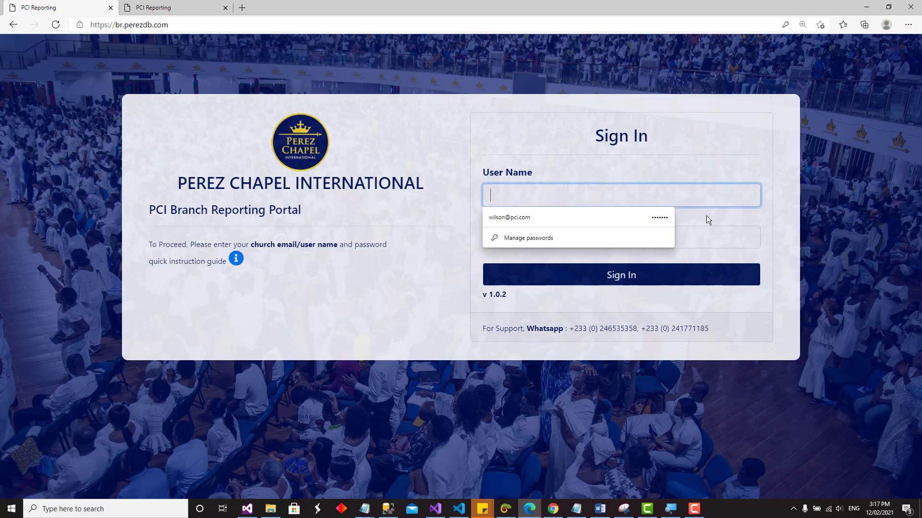
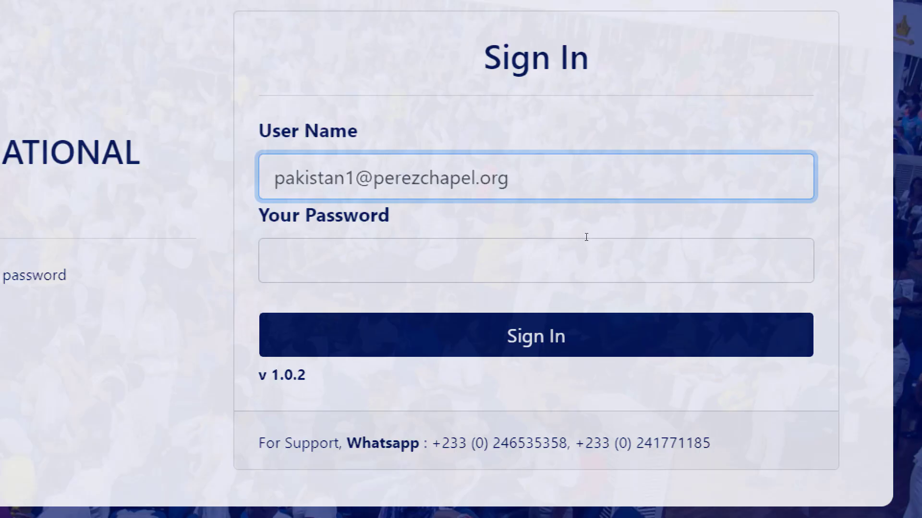
pyautogui.click(584, 239)
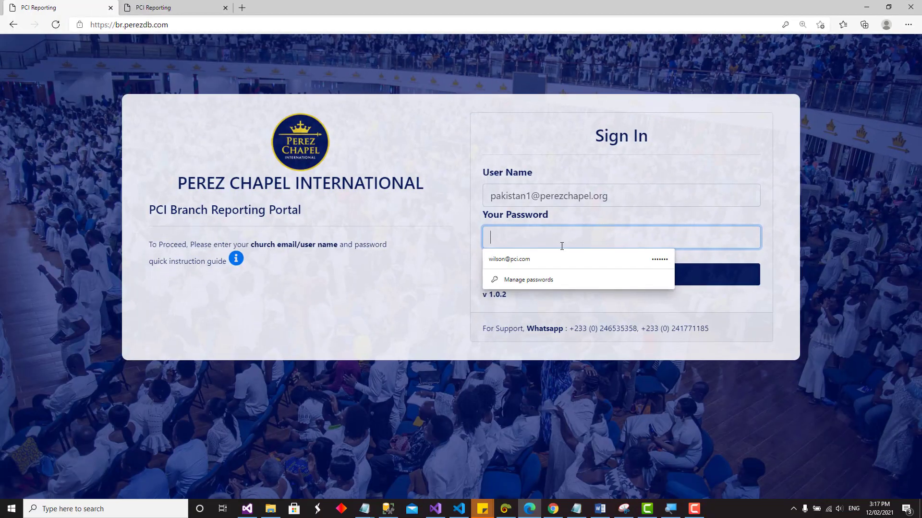
pyautogui.click(576, 509)
# Select the default password on the note's third line and return to the password field.
pyautogui.click(472, 429)
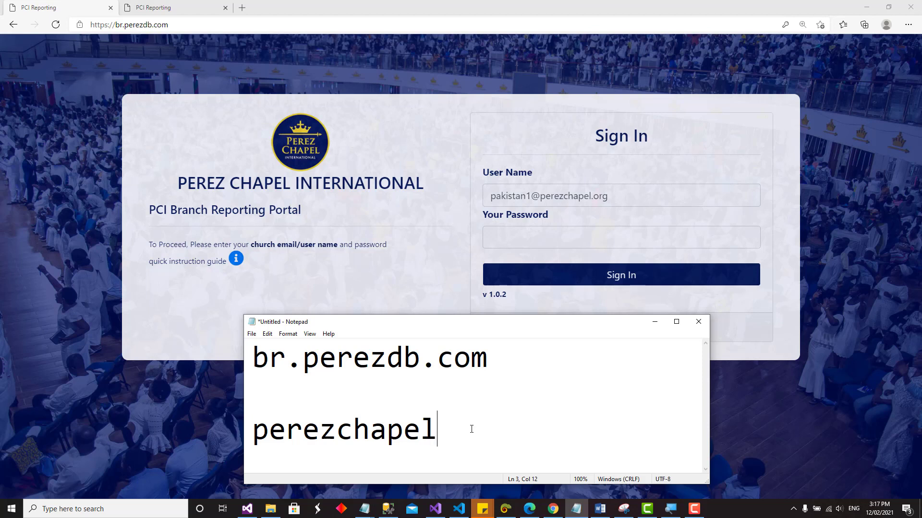
pyautogui.moveTo(473, 430); pyautogui.dragTo(253, 435)
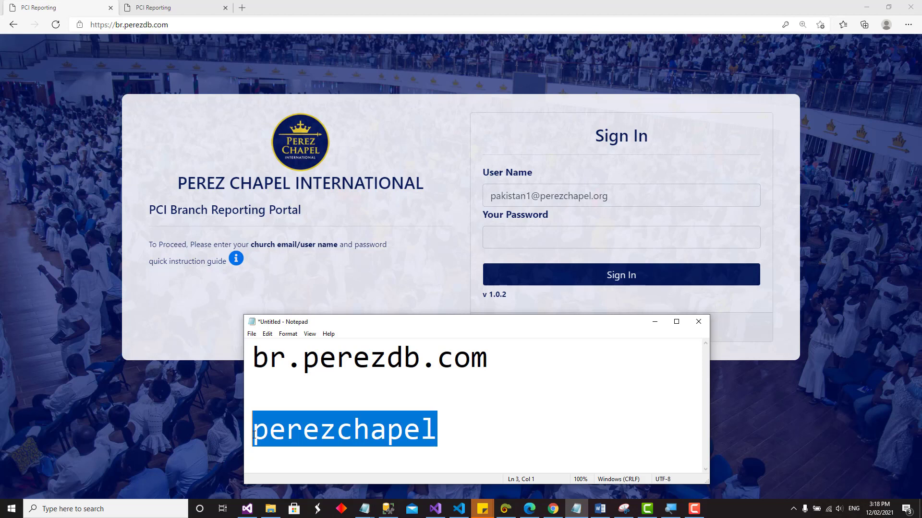
pyautogui.click(508, 243)
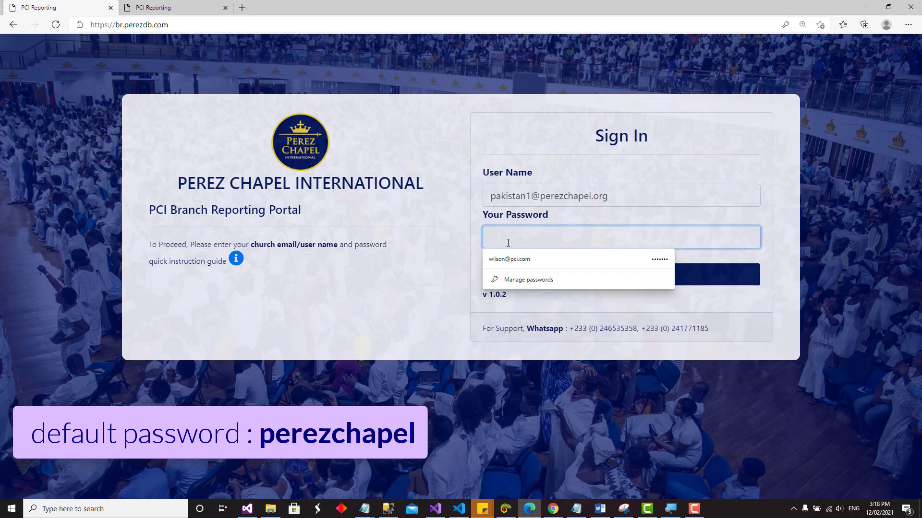
# Sign in with the branch user name and the default password.
pyautogui.press('super')
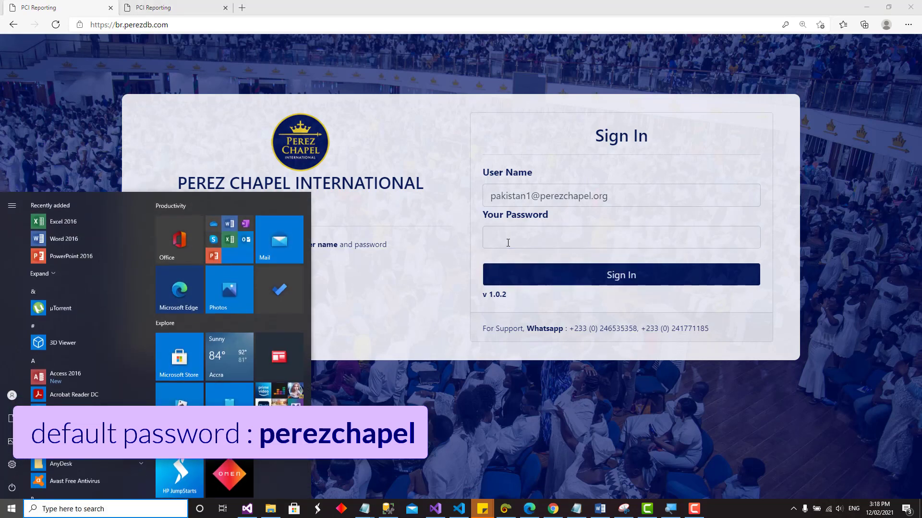
pyautogui.press('super')
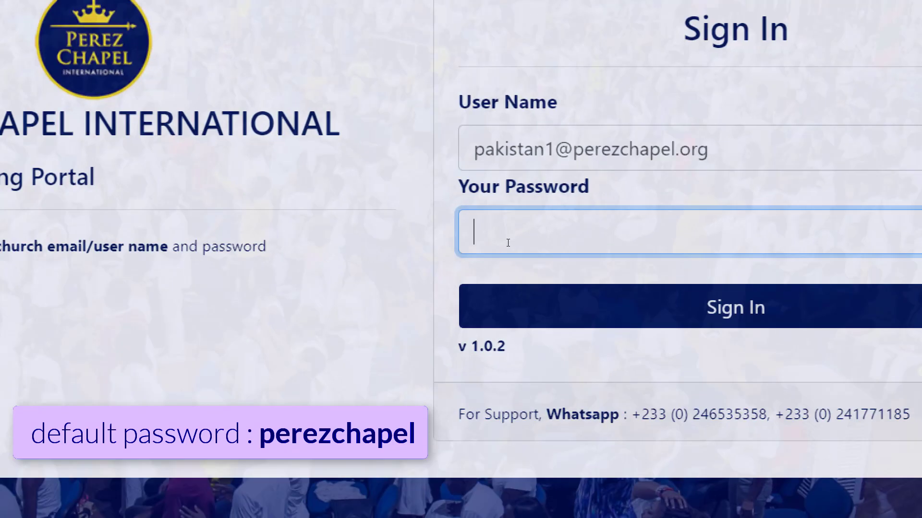
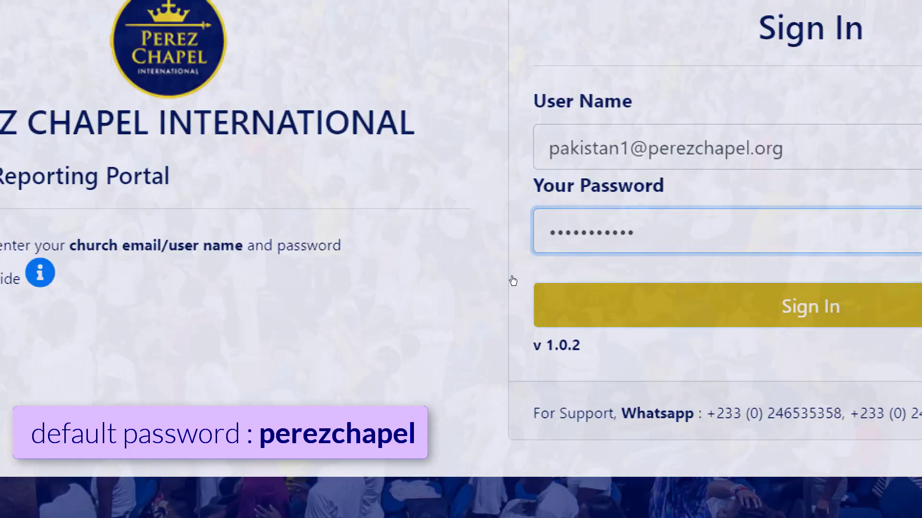
pyautogui.click(512, 279)
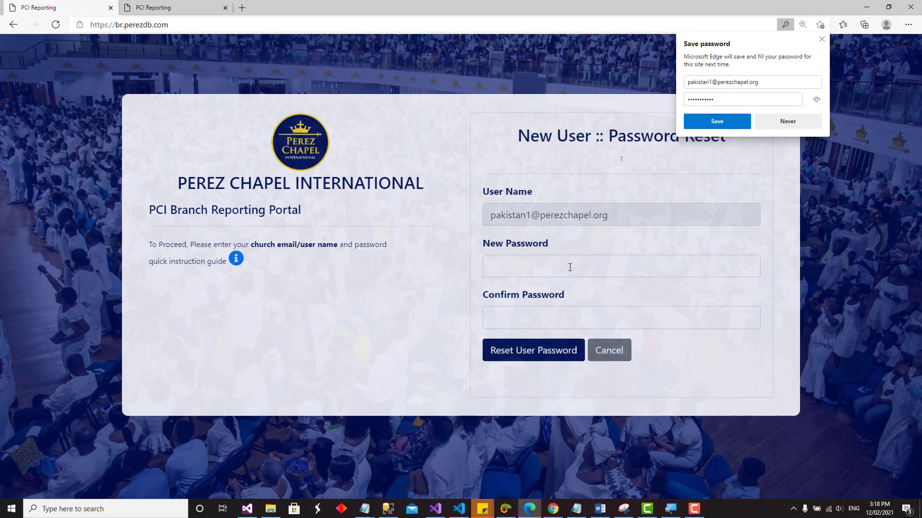
# Dismiss the save-password offer, then set and confirm a new password to activate the user.
pyautogui.click(822, 39)
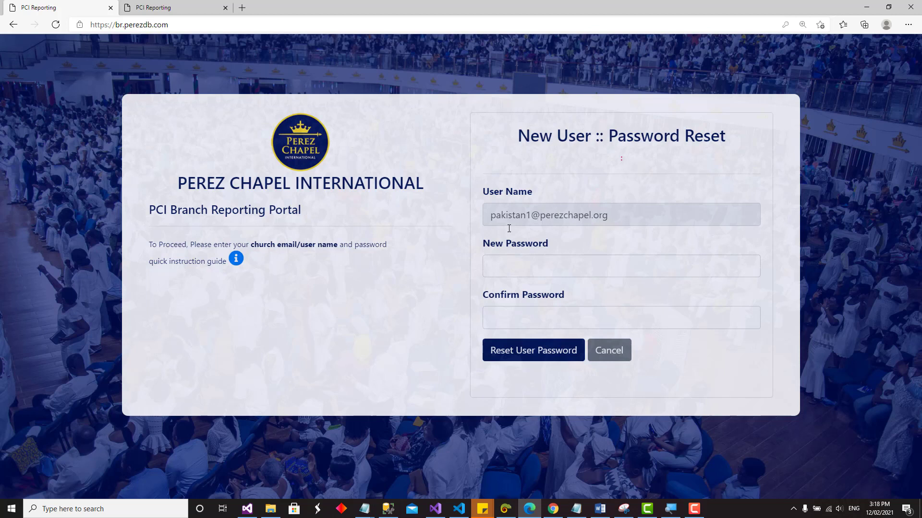
pyautogui.click(530, 270)
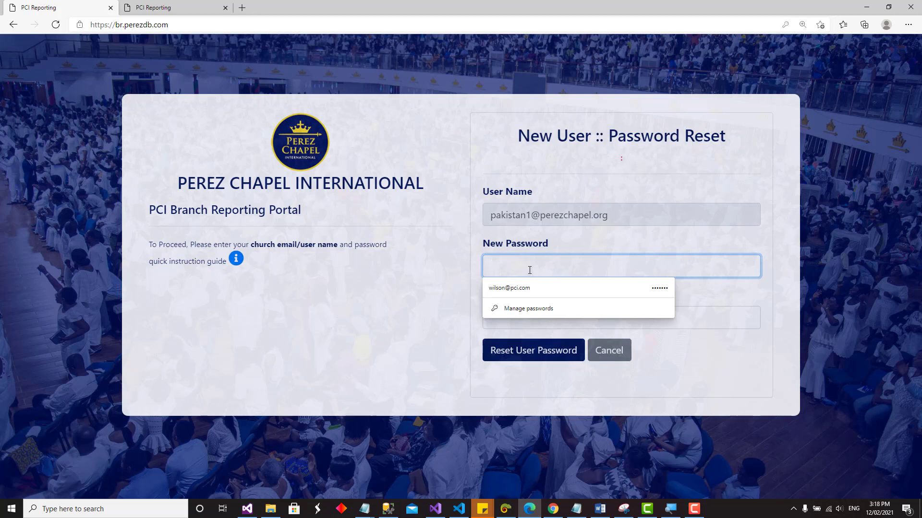
pyautogui.write('••••••')
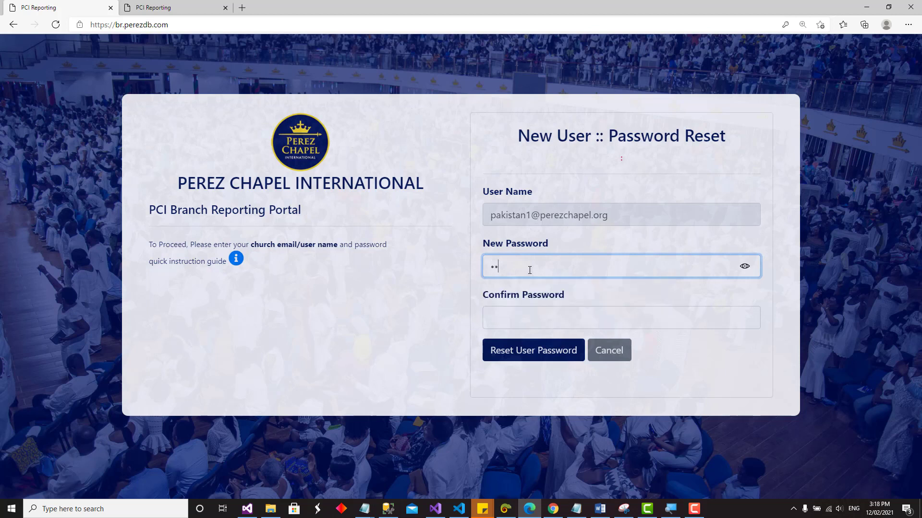
pyautogui.write('•')
pyautogui.click(556, 319)
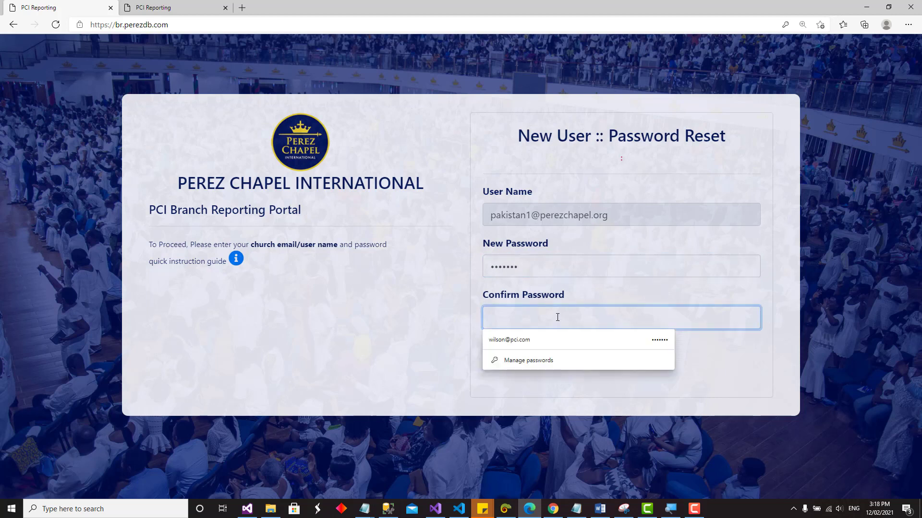
pyautogui.write('••••••')
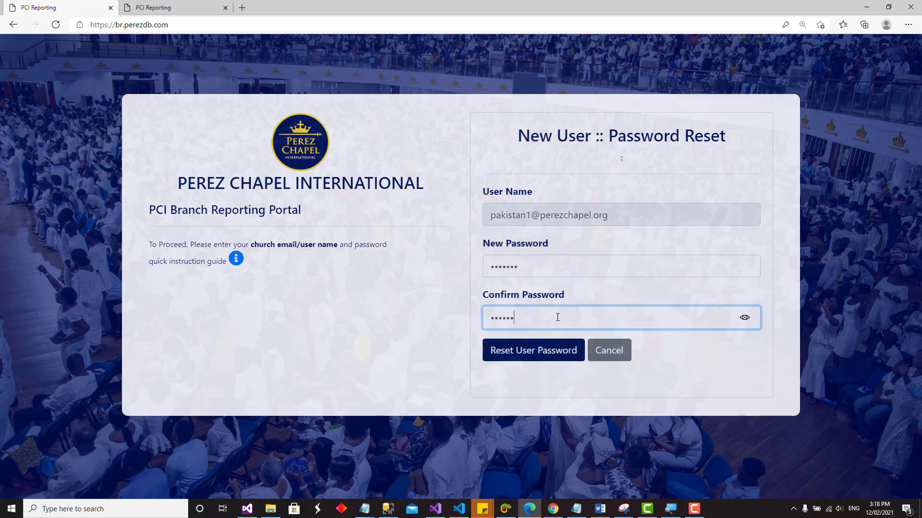
pyautogui.write('•')
pyautogui.click(514, 358)
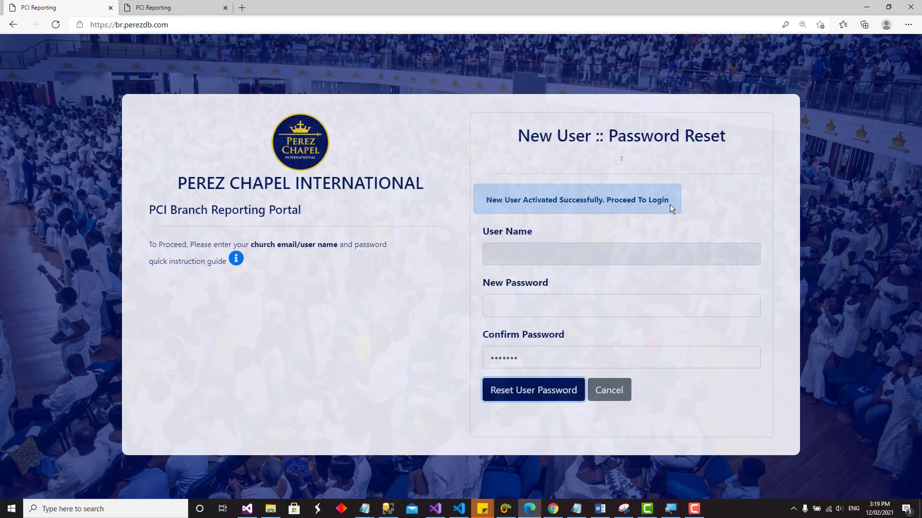
# Proceed to login and enter the new password under the branch user name.
pyautogui.click(667, 199)
pyautogui.moveTo(572, 198); pyautogui.dragTo(616, 200)
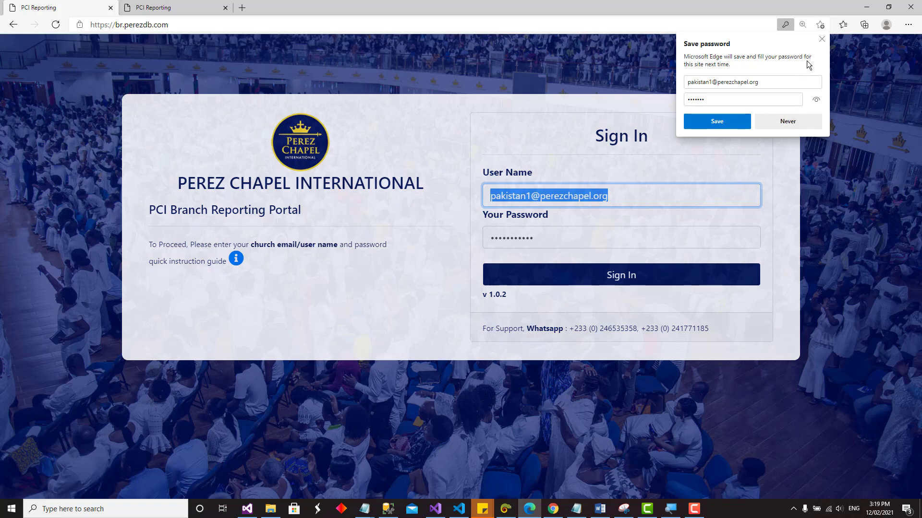
pyautogui.click(820, 43)
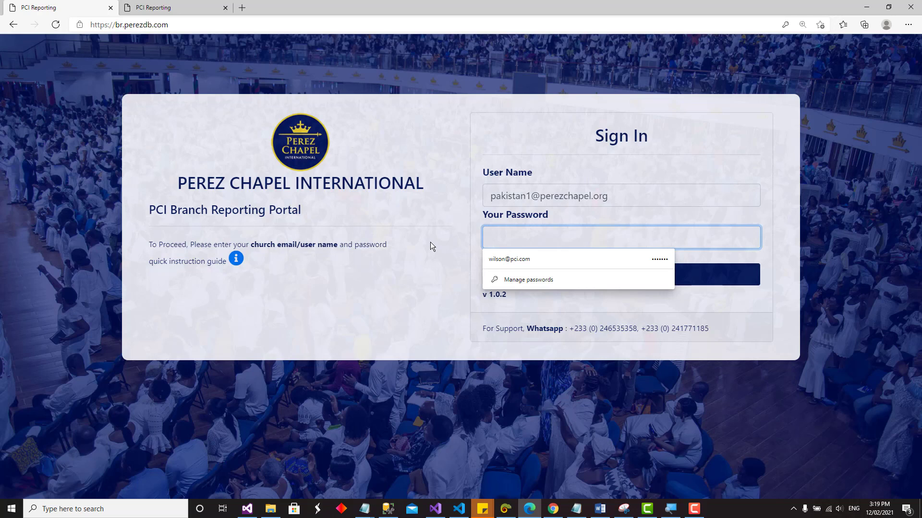
pyautogui.write('••••••')
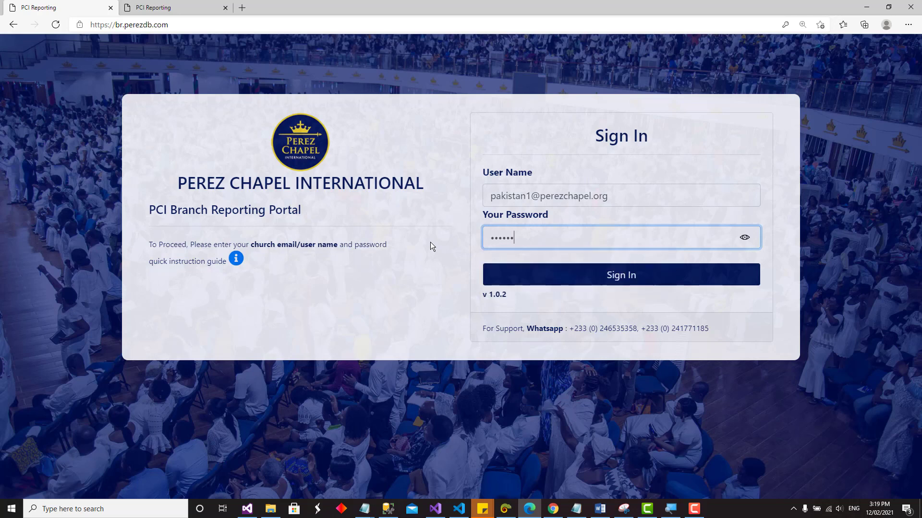
pyautogui.write('•')
# Sign in with the new password, let Edge save it, and highlight the Branch Pastor role.
pyautogui.click(620, 281)
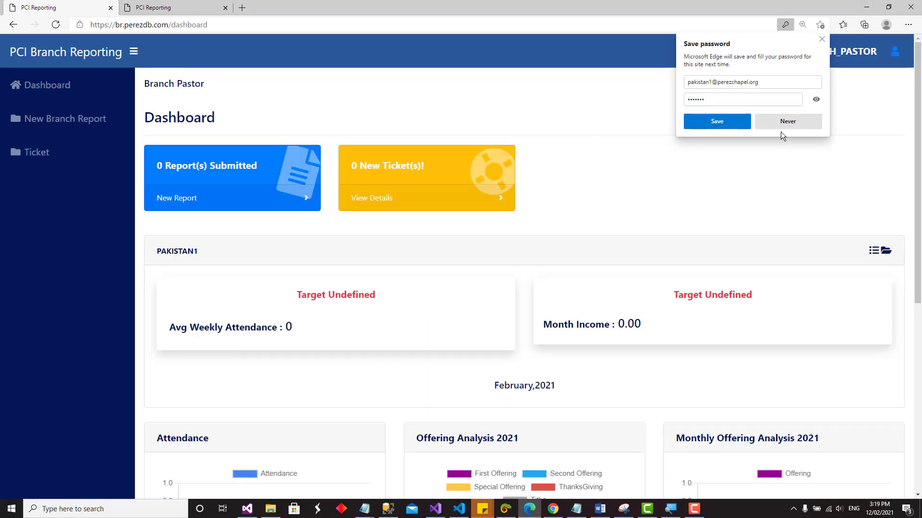
pyautogui.click(707, 122)
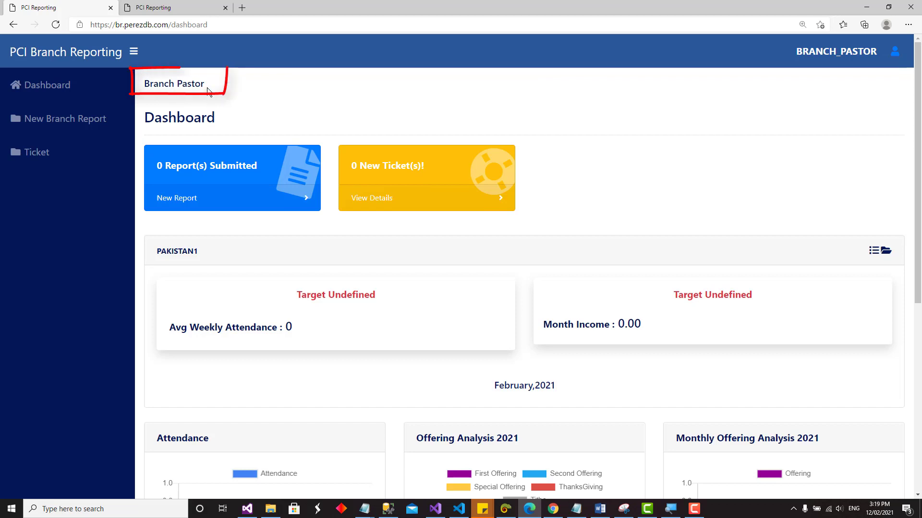
pyautogui.moveTo(205, 85); pyautogui.dragTo(145, 88)
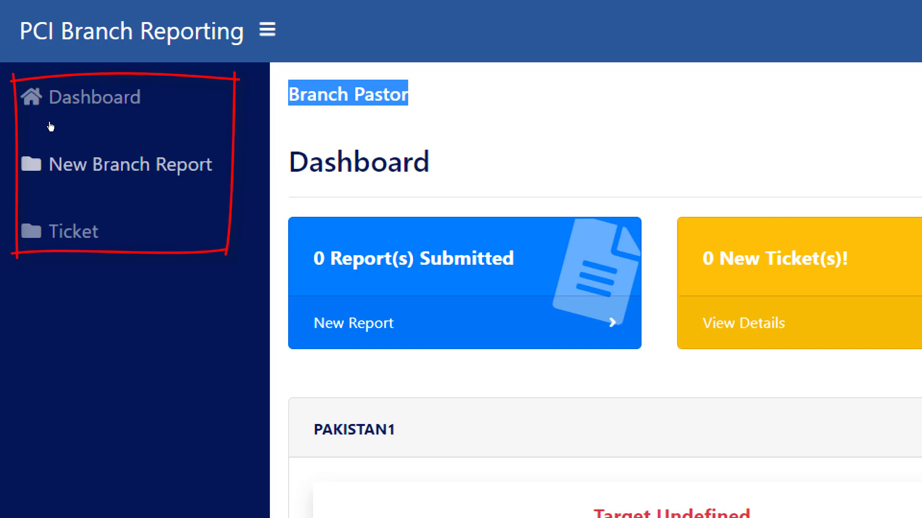
pyautogui.press('Tab')
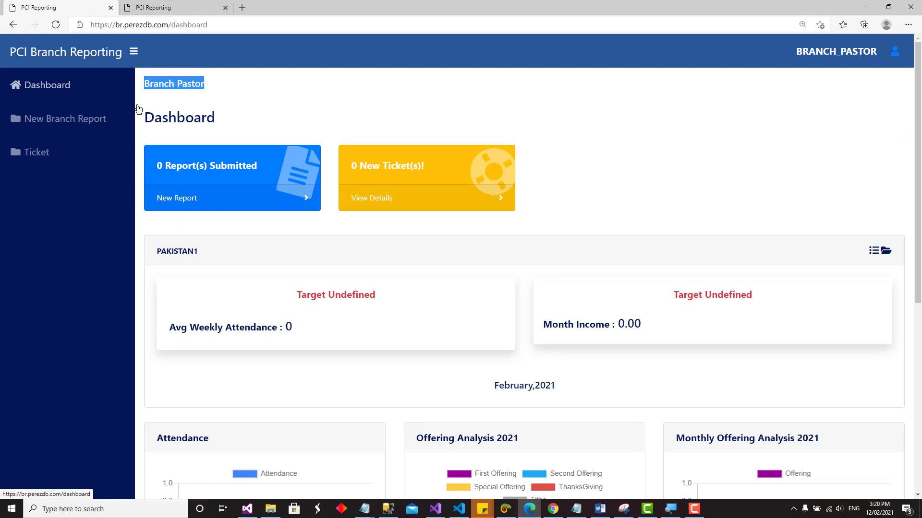
pyautogui.click(287, 96)
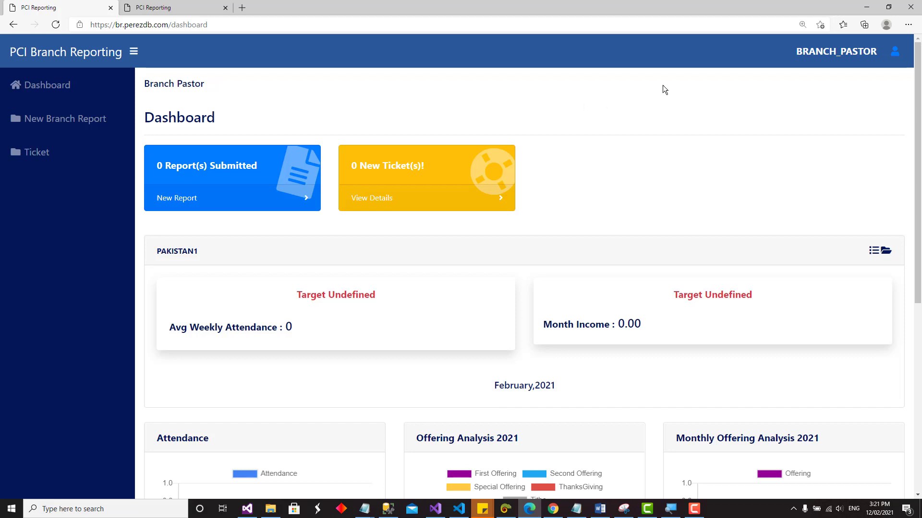
pyautogui.rightClick(867, 99)
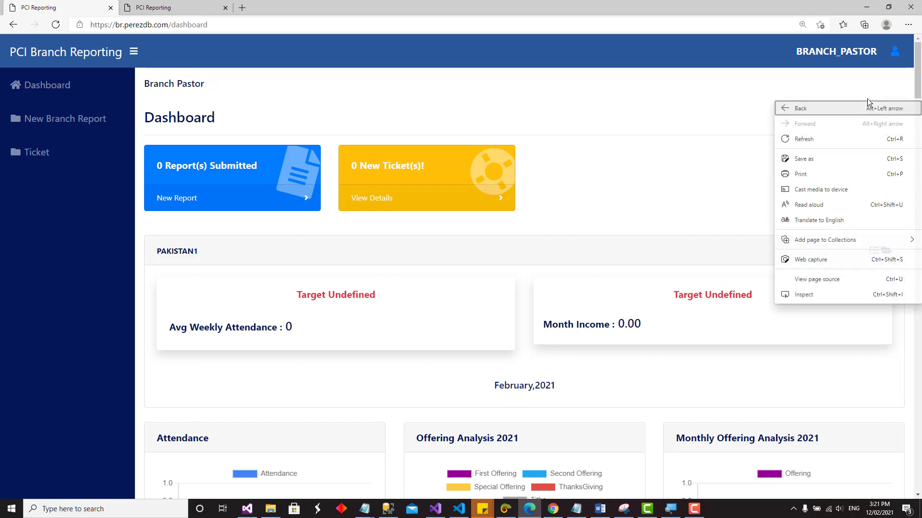
pyautogui.click(818, 294)
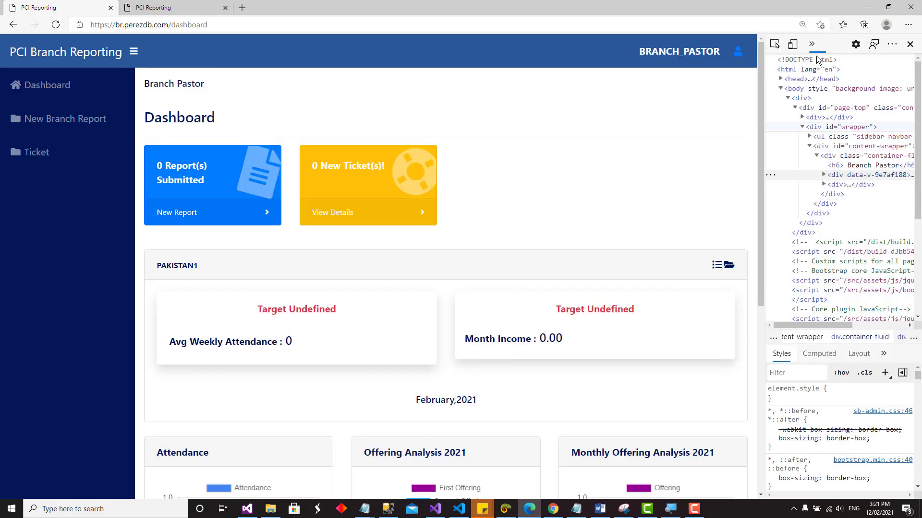
pyautogui.click(792, 44)
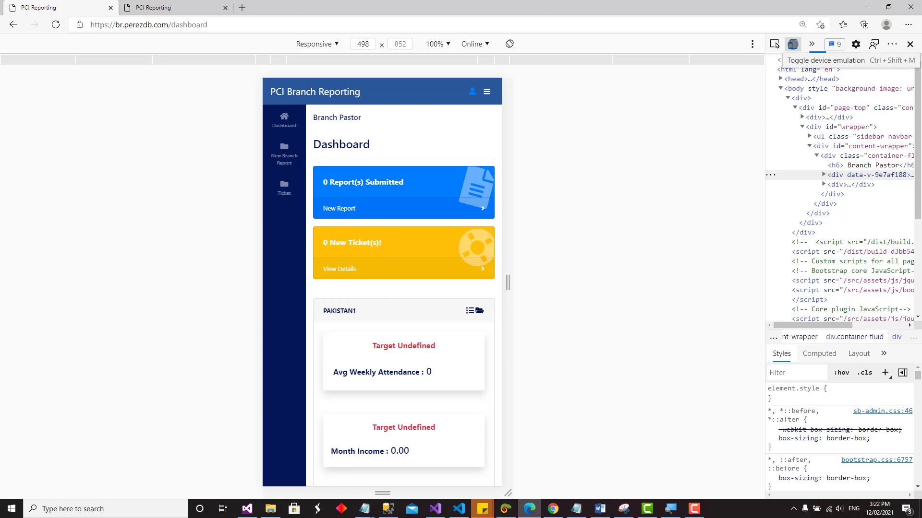
pyautogui.click(792, 44)
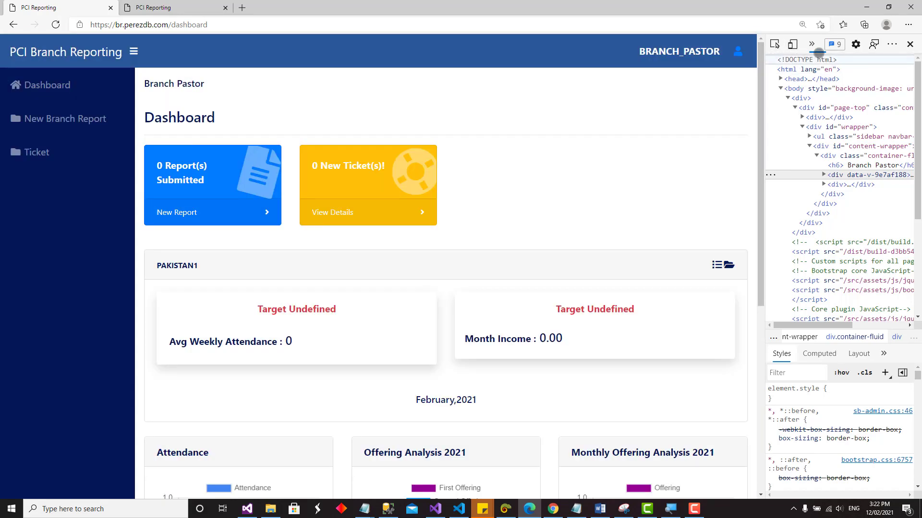
pyautogui.click(908, 44)
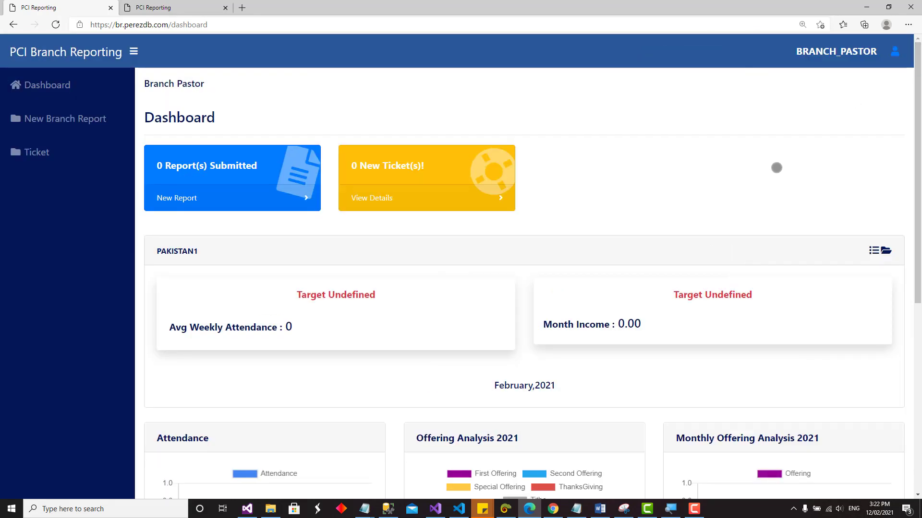
pyautogui.scroll(-1, 720, 192)
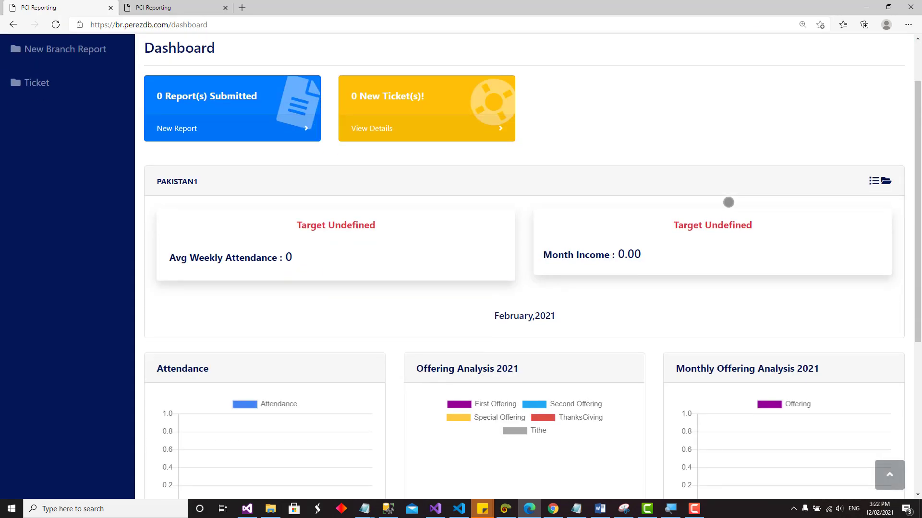
pyautogui.moveTo(179, 215); pyautogui.dragTo(506, 213)
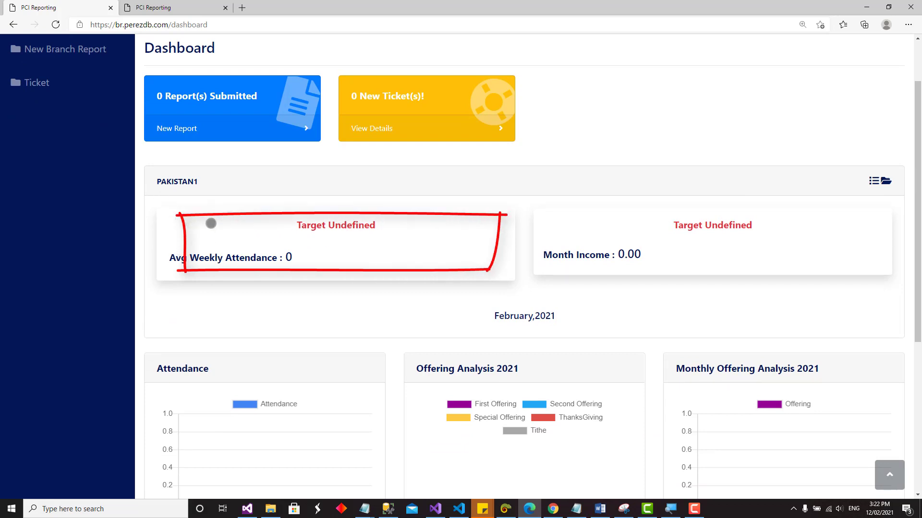
pyautogui.moveTo(379, 225); pyautogui.dragTo(293, 225)
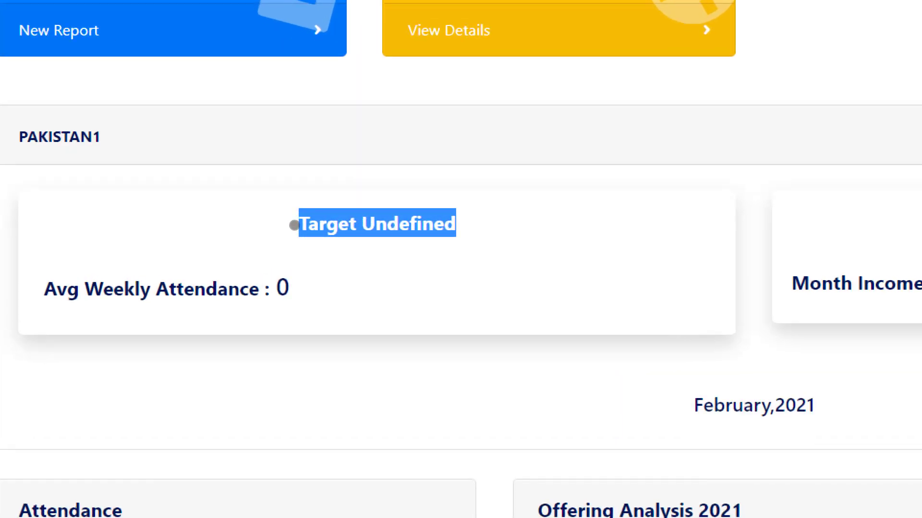
pyautogui.click(317, 233)
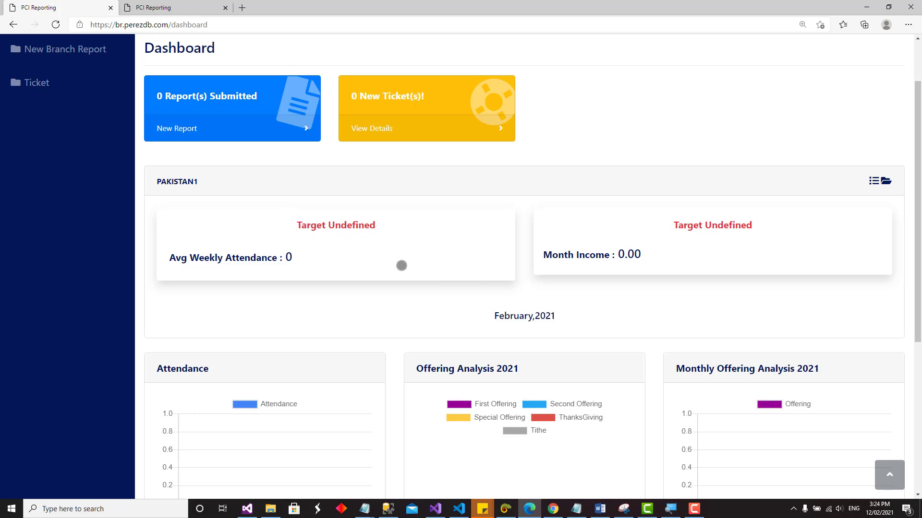
pyautogui.scroll(2, 425, 288)
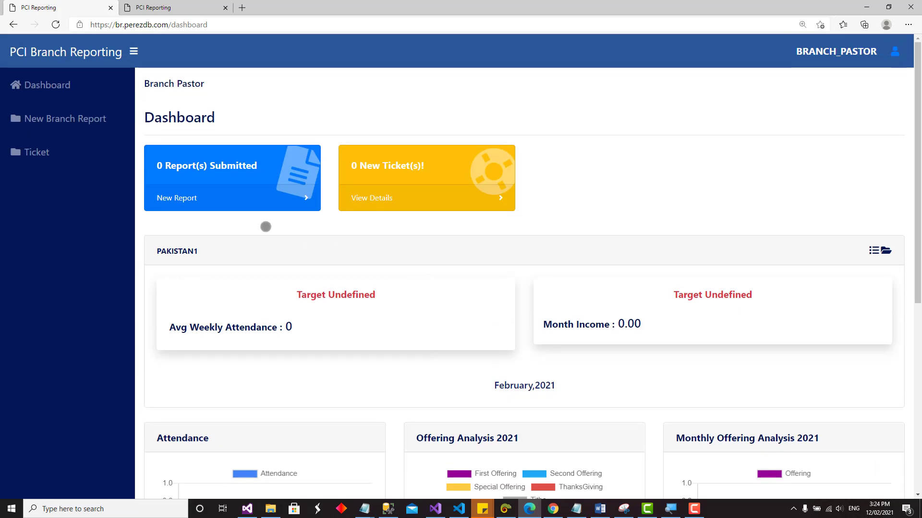
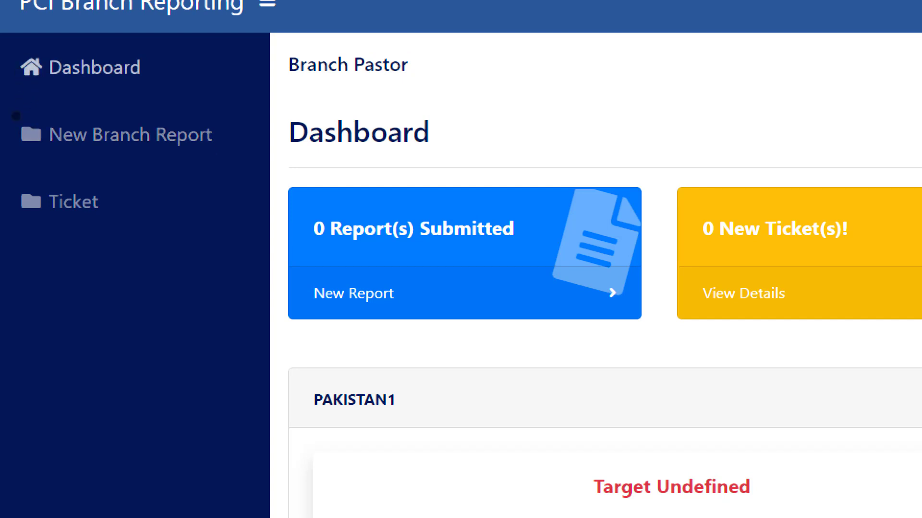
# Open a blank New Branch Report form for PAKISTAN1 and scroll through its sections.
pyautogui.click(49, 118)
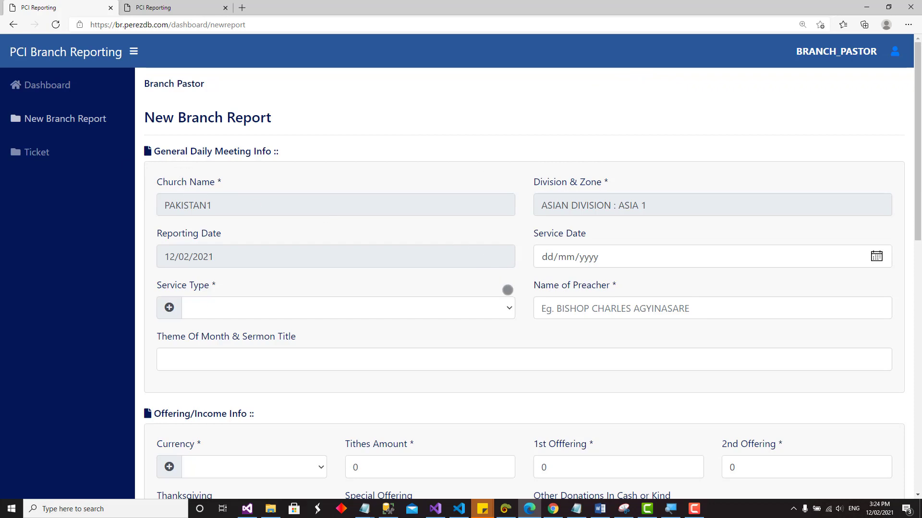
pyautogui.scroll(-10, 487, 291)
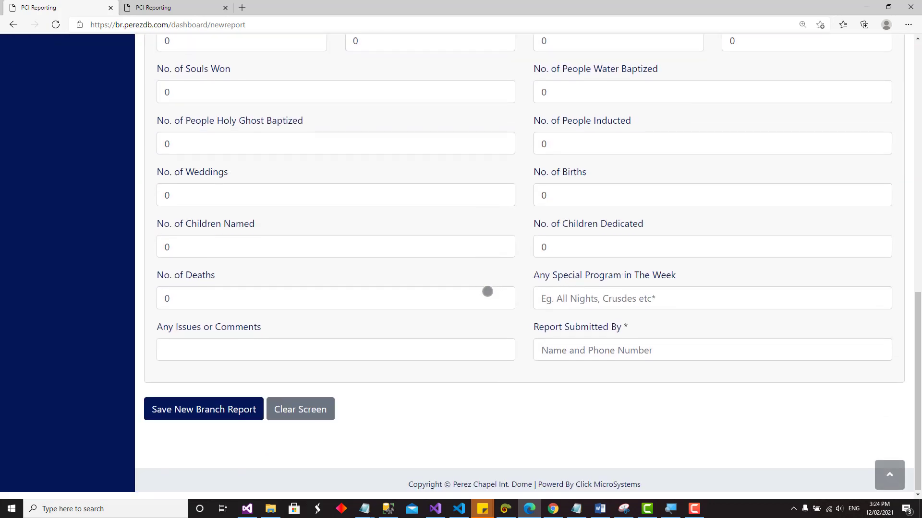
pyautogui.scroll(9, 487, 292)
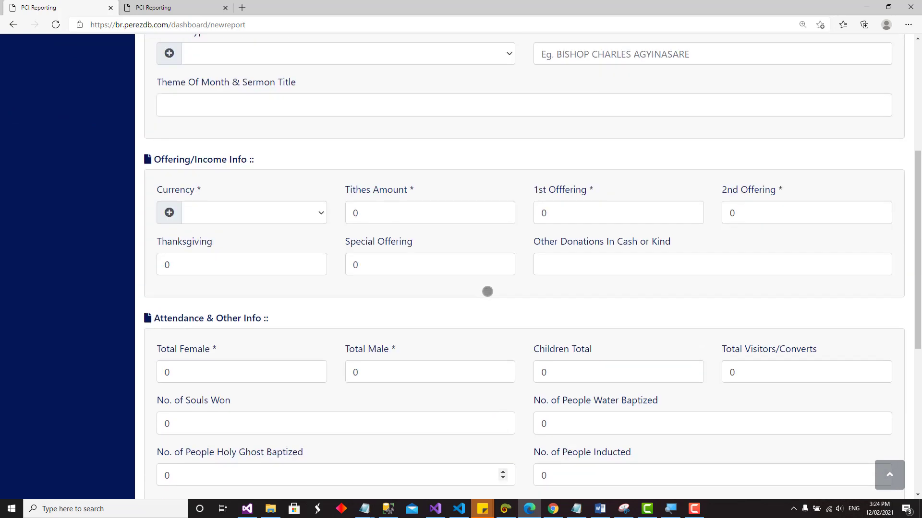
pyautogui.scroll(3, 487, 291)
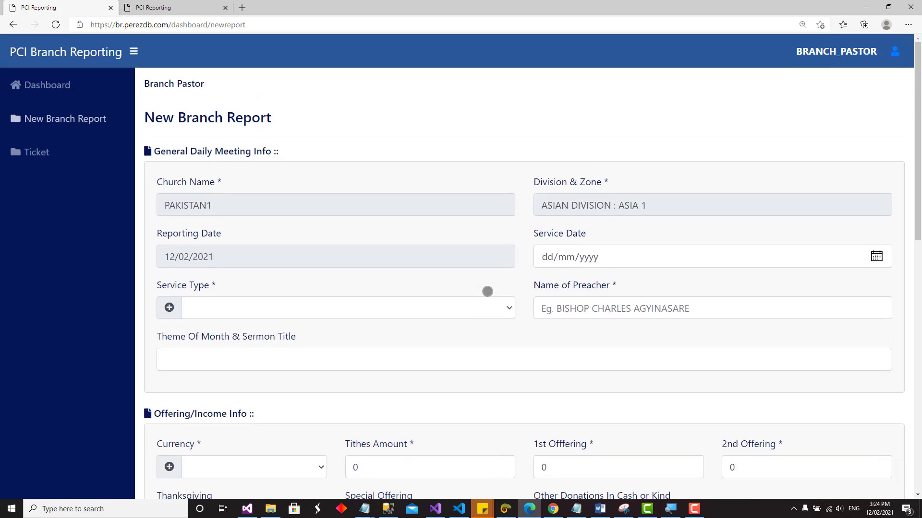
# Enter 07/02/2021 as the service date.
pyautogui.press('Tab')
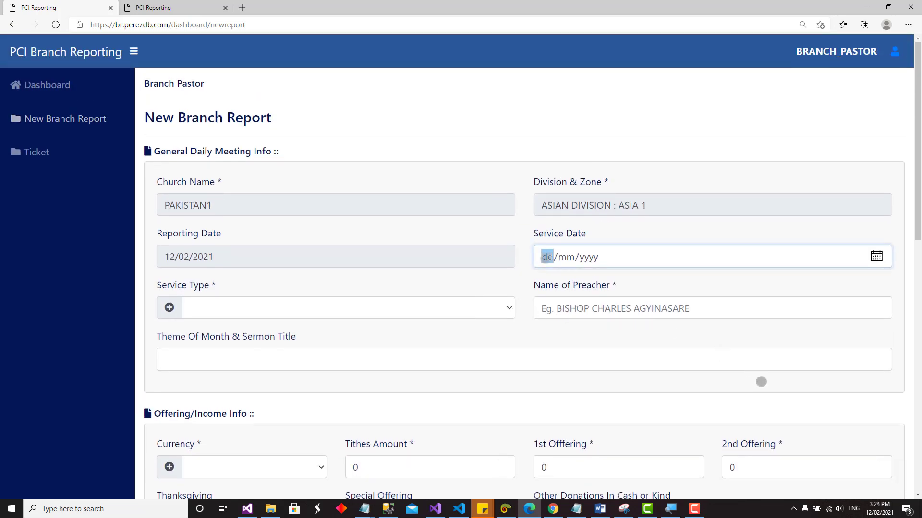
pyautogui.write('07/')
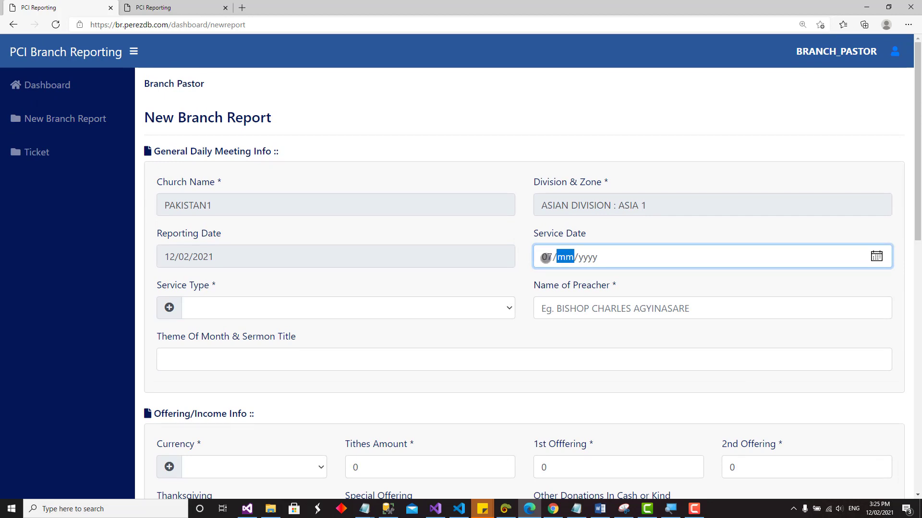
pyautogui.write('02/')
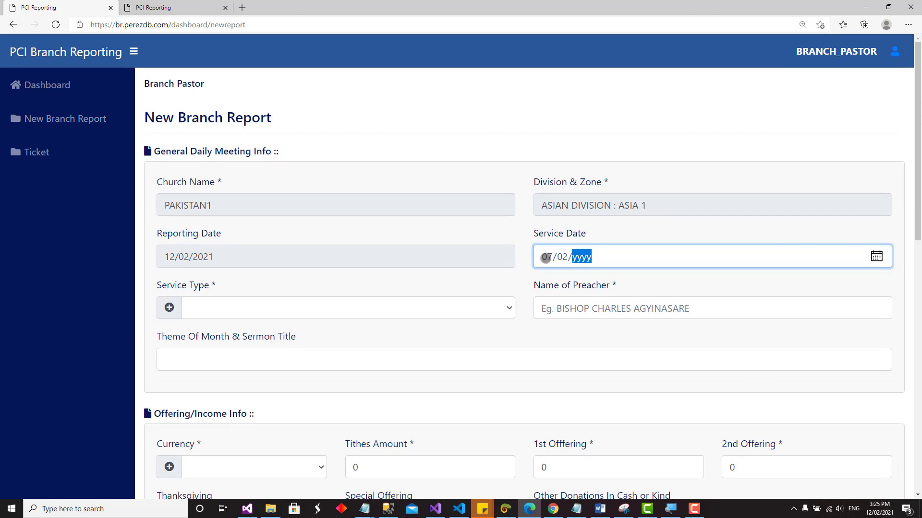
pyautogui.write('2021')
pyautogui.hotkey('ctrl', '+')
pyautogui.hotkey('ctrl', '+')
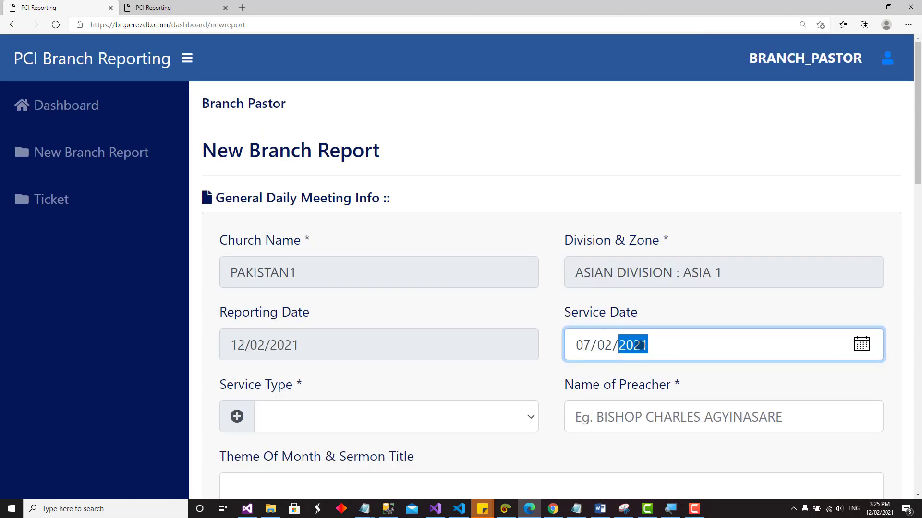
# Choose Sunday 1st Service as the service type and enter the preacher's name.
pyautogui.click(336, 415)
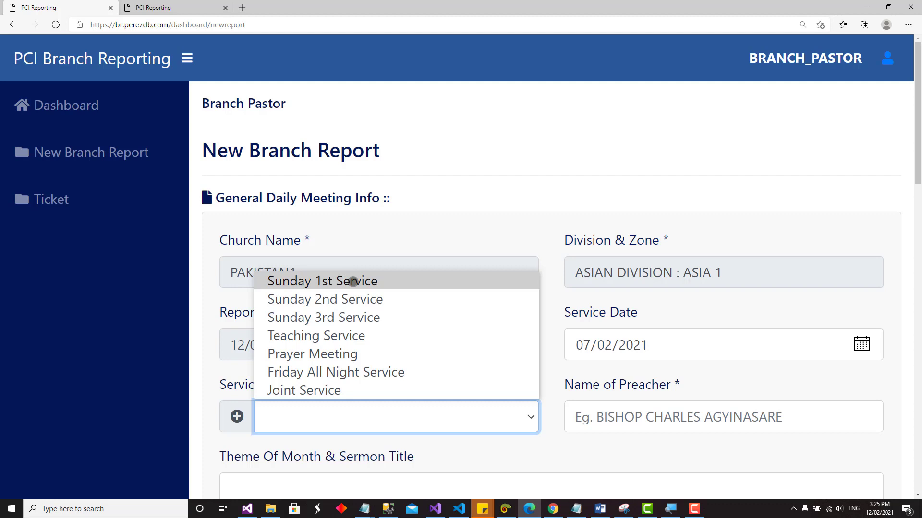
pyautogui.click(353, 282)
pyautogui.click(608, 417)
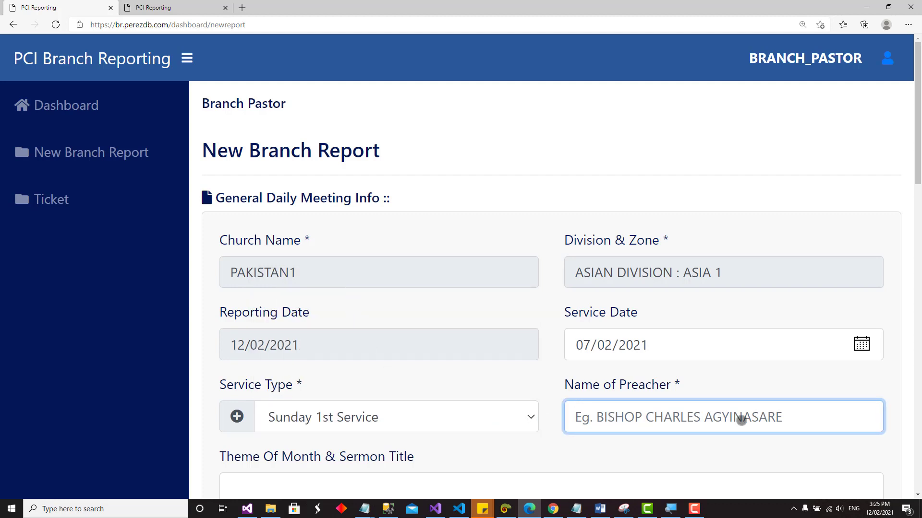
pyautogui.write('Bishop ')
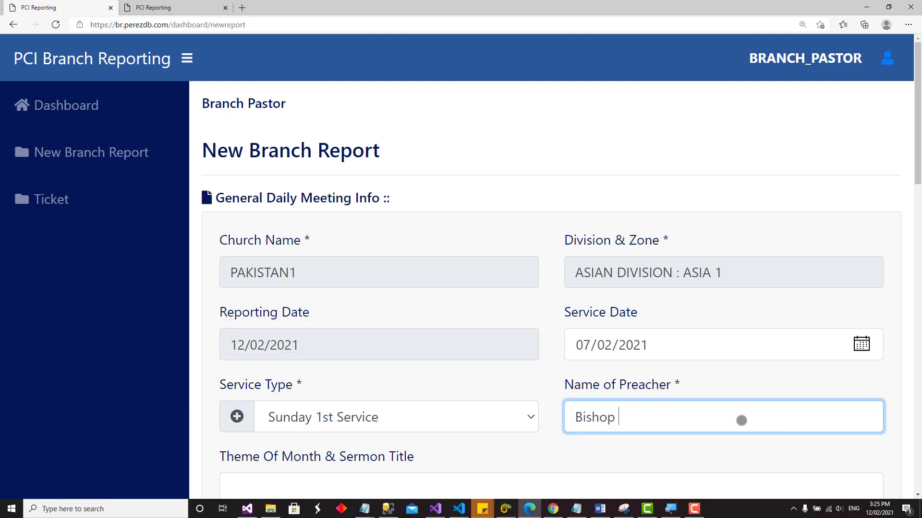
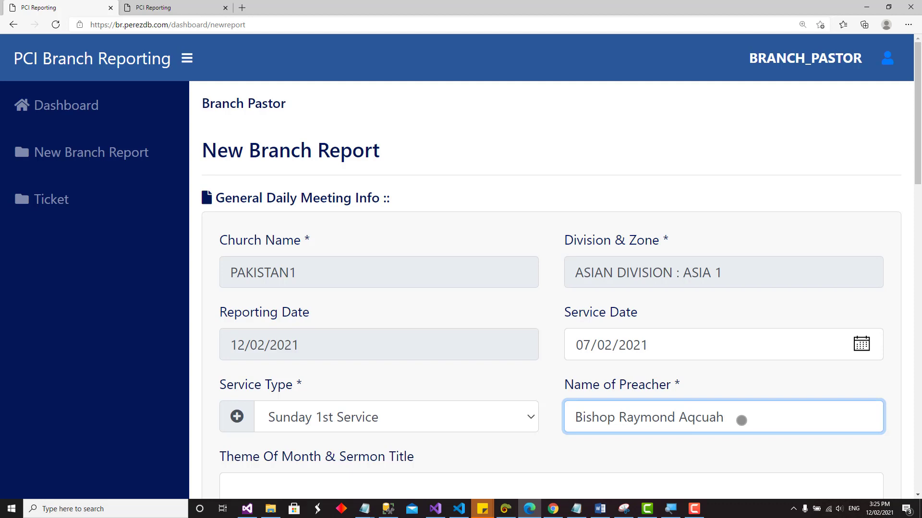
pyautogui.scroll(-4, 449, 346)
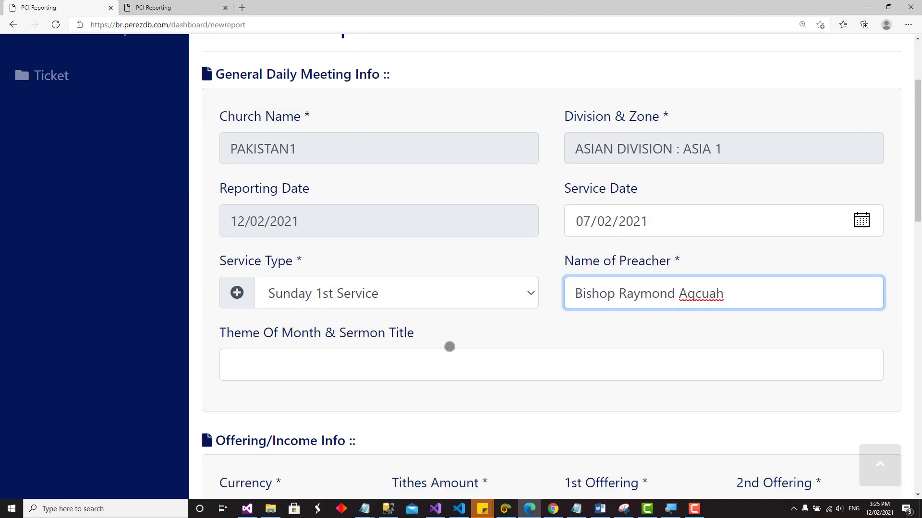
# Enter 'Month of Love :: Relationship Salad Pt 1' as the theme and sermon title.
pyautogui.click(388, 286)
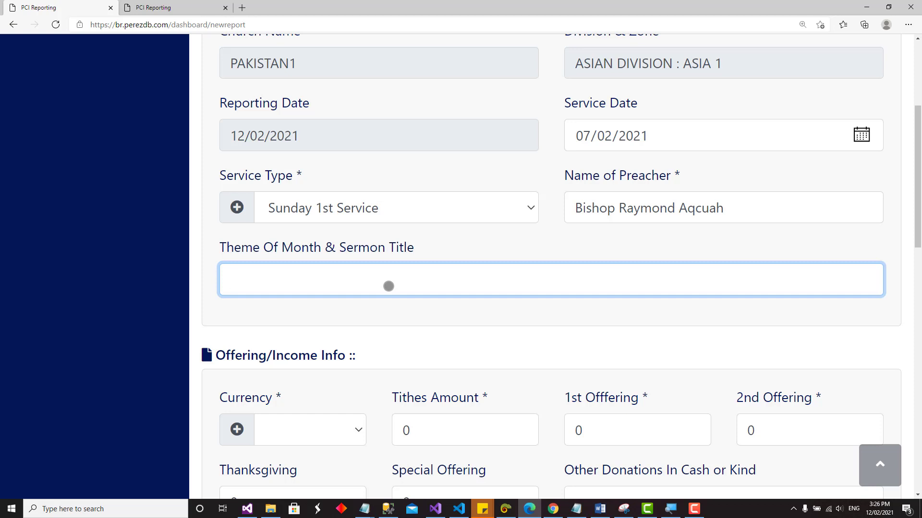
pyautogui.write('Month of Love ')
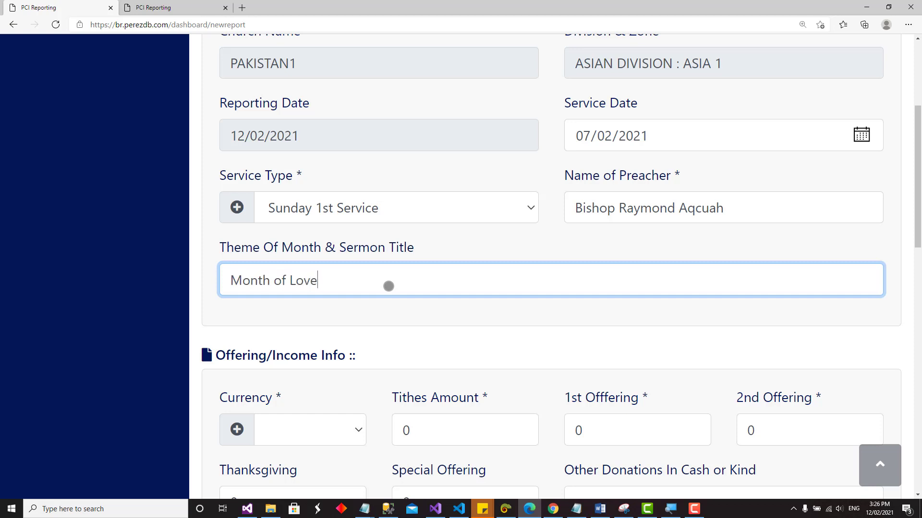
pyautogui.write(':: Relationship S')
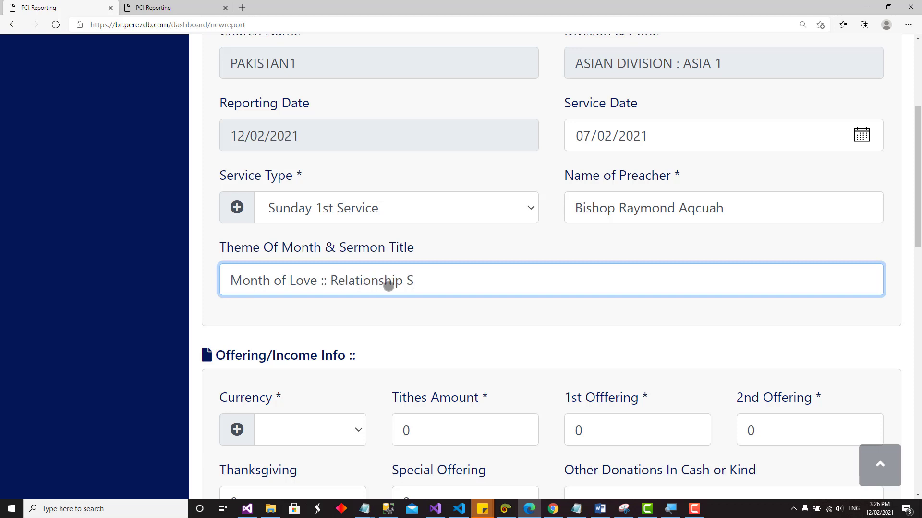
pyautogui.write('alad Pt 1')
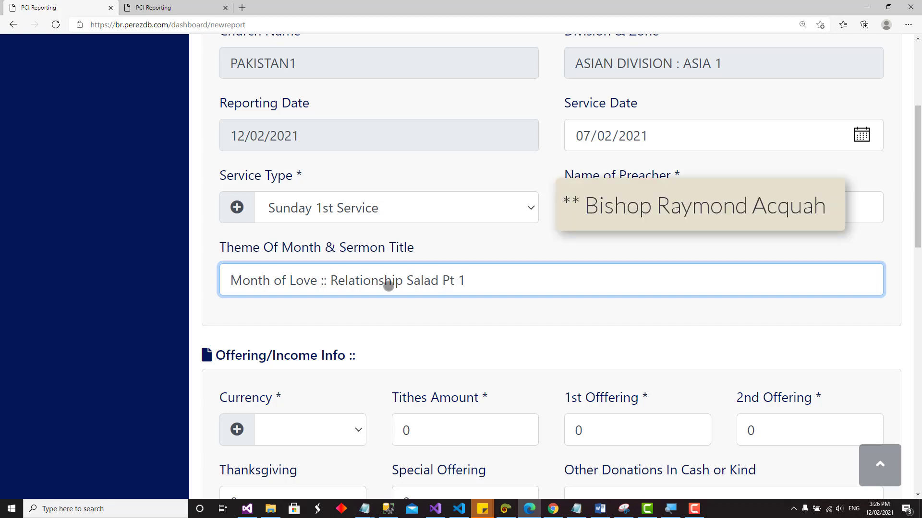
pyautogui.scroll(3, 357, 217)
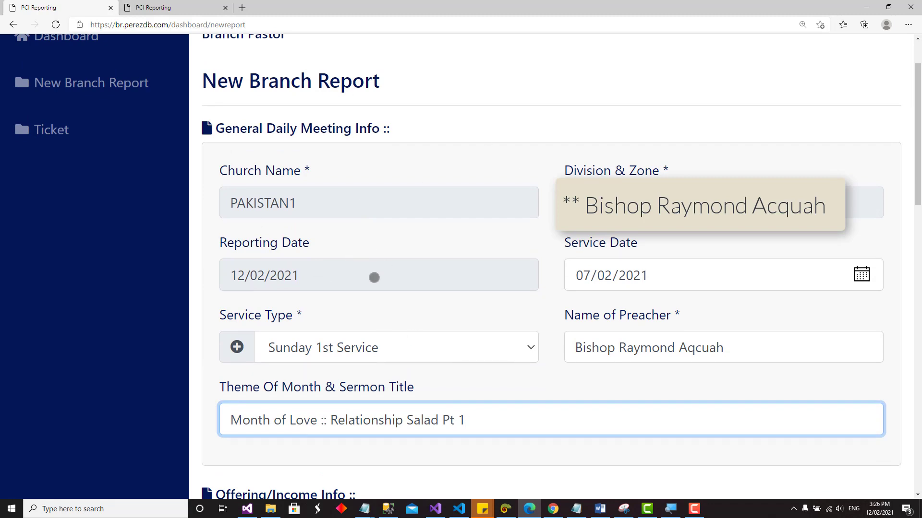
pyautogui.scroll(-6, 379, 262)
pyautogui.scroll(-4, 402, 169)
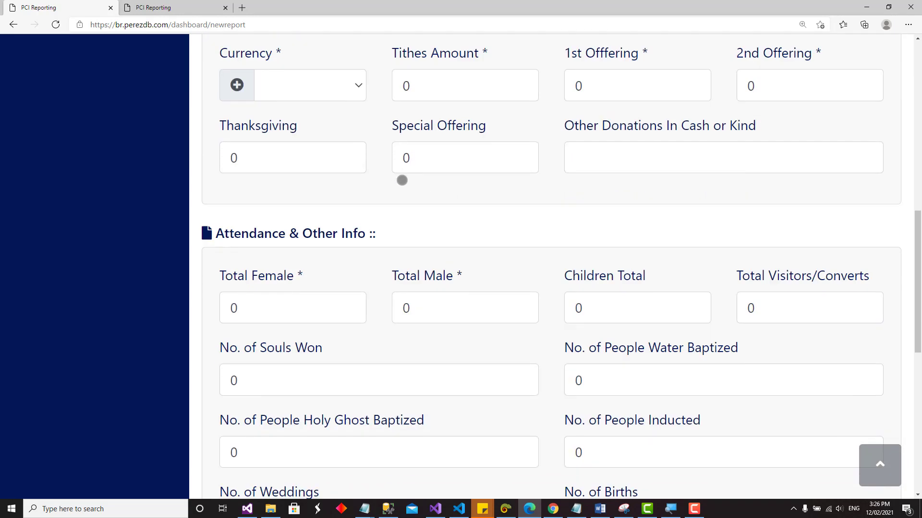
pyautogui.scroll(6, 412, 148)
pyautogui.scroll(-1, 396, 268)
pyautogui.scroll(1, 403, 317)
pyautogui.scroll(-1, 379, 307)
# Set the offering currency to GHS and the tithes amount to 4500.
pyautogui.click(348, 290)
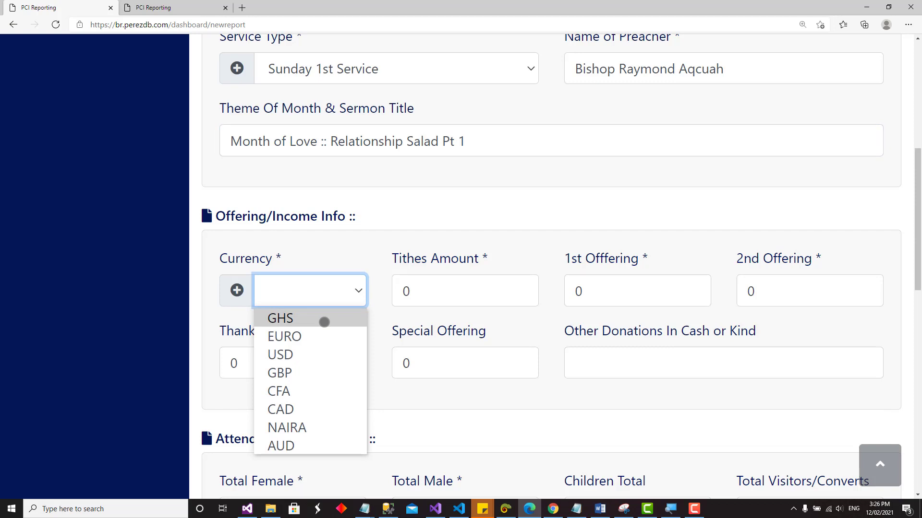
pyautogui.click(324, 322)
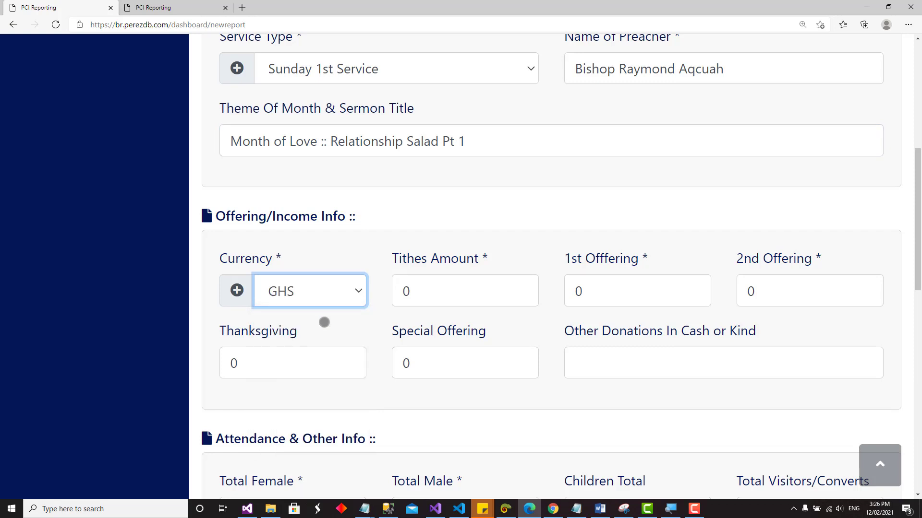
pyautogui.hotkey('ctrl', '+')
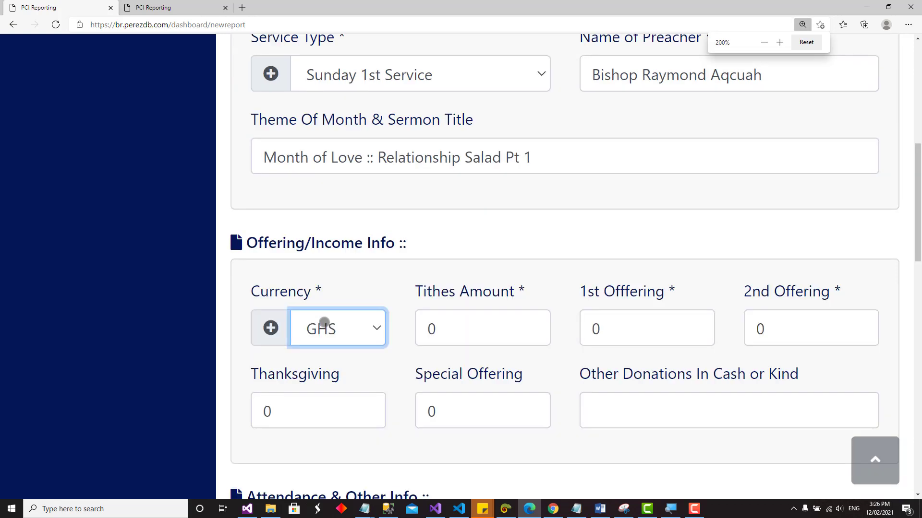
pyautogui.click(479, 332)
pyautogui.press('BackSpace')
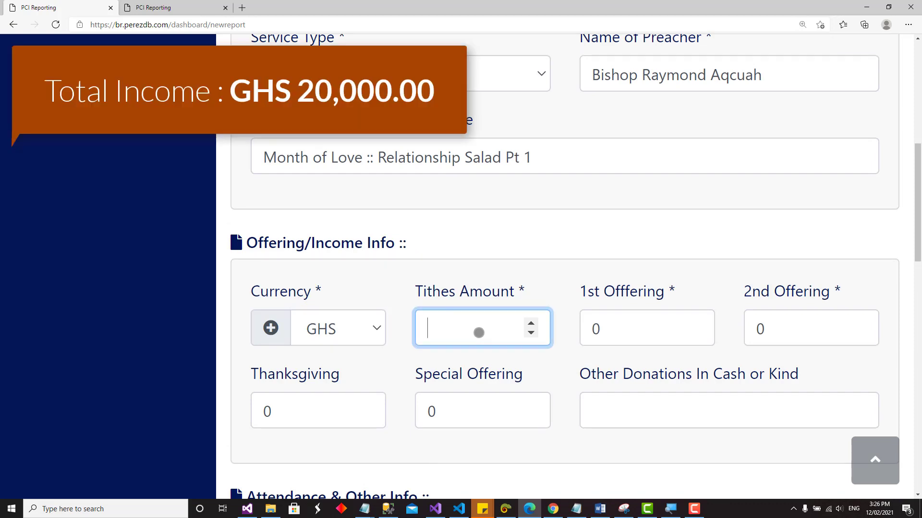
pyautogui.write('4500')
# Enter 1st Offering 5000, 2nd Offering 10000 and Thanksgiving 500.
pyautogui.click(619, 324)
pyautogui.moveTo(629, 323); pyautogui.dragTo(584, 327)
pyautogui.write('5000')
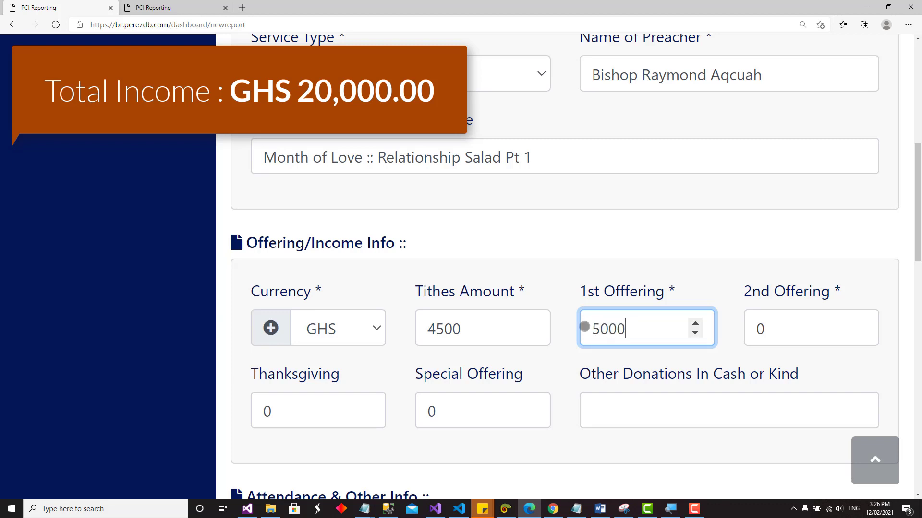
pyautogui.click(778, 329)
pyautogui.moveTo(780, 329); pyautogui.dragTo(758, 334)
pyautogui.write('10000')
pyautogui.click(288, 399)
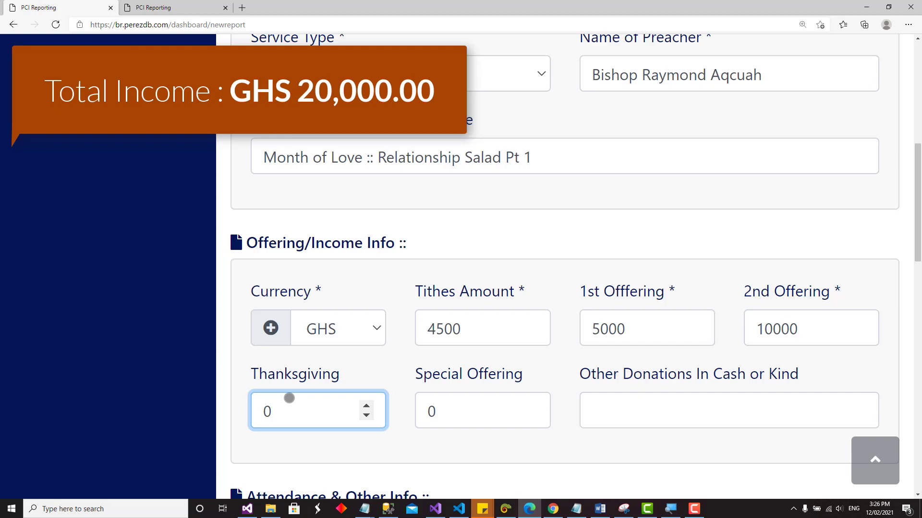
pyautogui.write('500')
# Record 'Donation of Car to church' as the other donation in cash or kind.
pyautogui.click(447, 410)
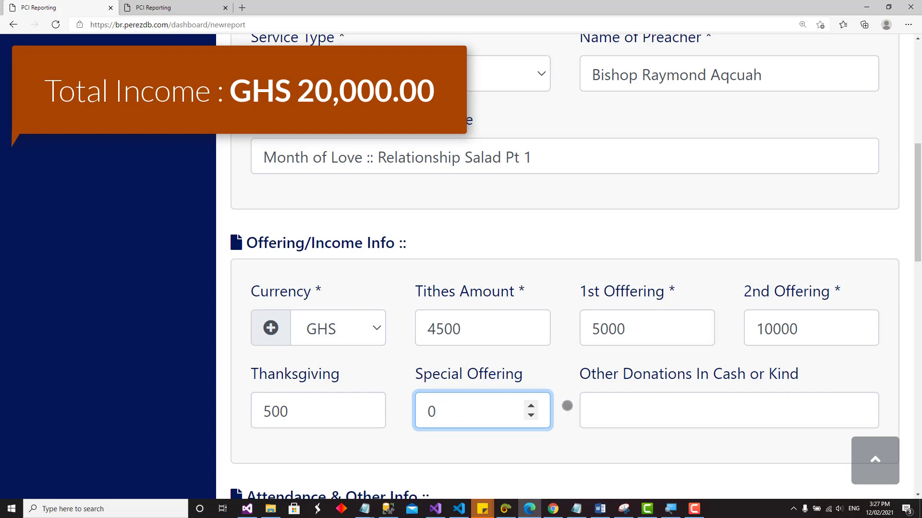
pyautogui.scroll(-1, 594, 412)
pyautogui.click(626, 342)
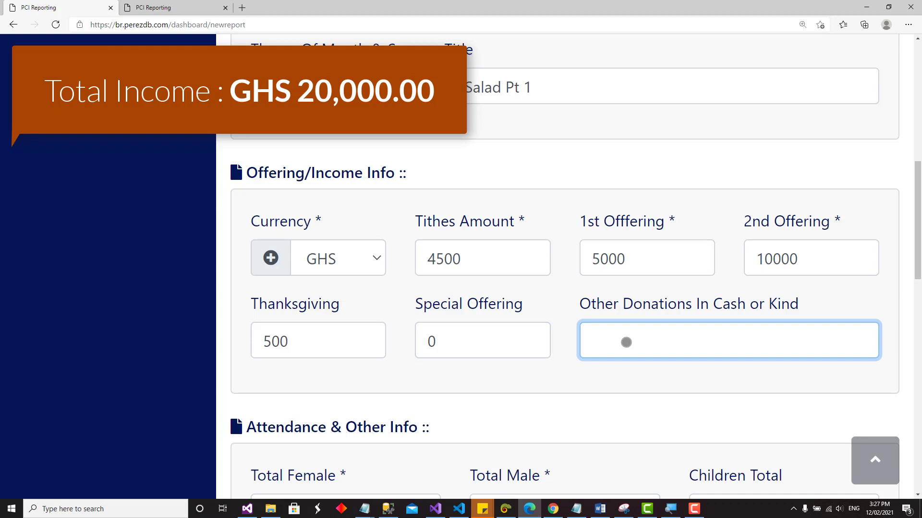
pyautogui.write('Donation of C')
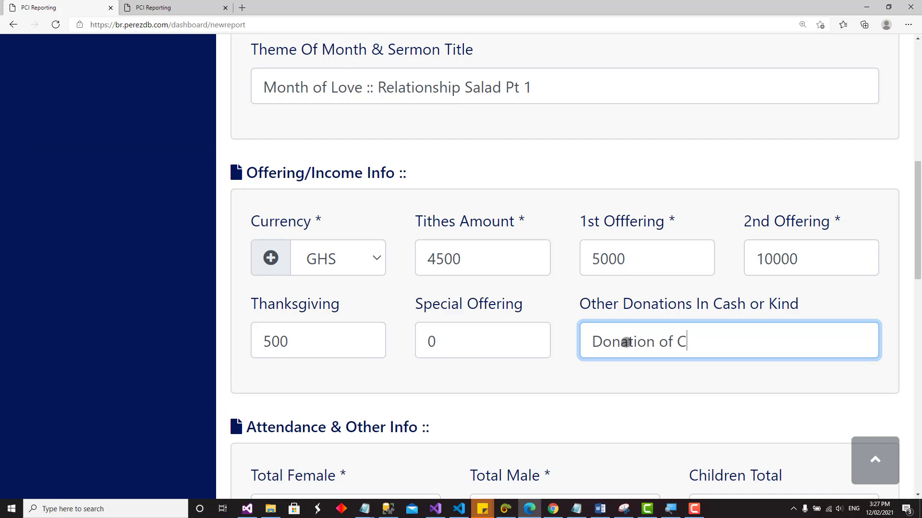
pyautogui.write('ar to church')
pyautogui.scroll(-5, 552, 312)
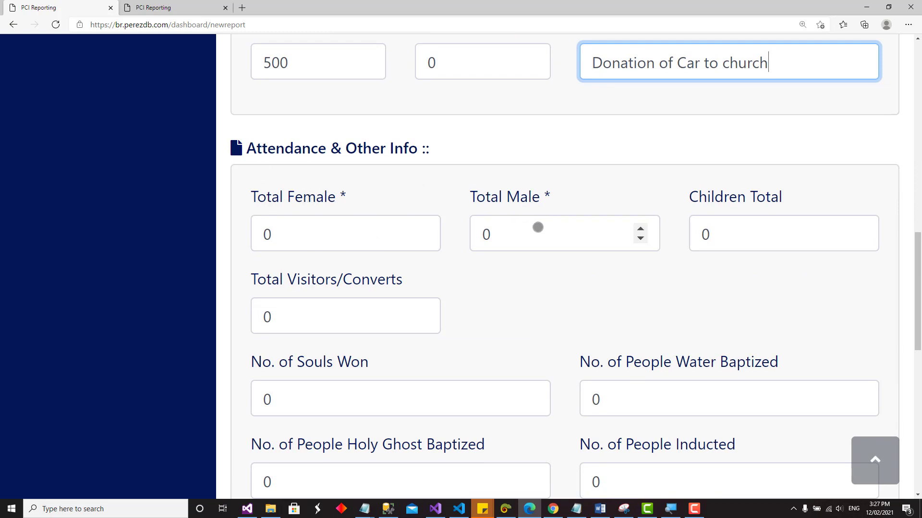
# Enter attendance of 50 females, 20 males and 10 visitors/converts.
pyautogui.click(394, 245)
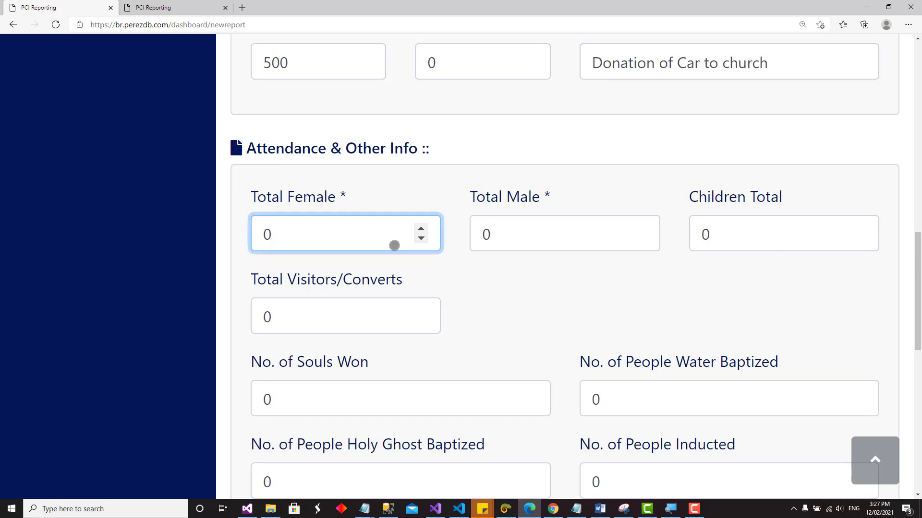
pyautogui.press('BackSpace')
pyautogui.write('50')
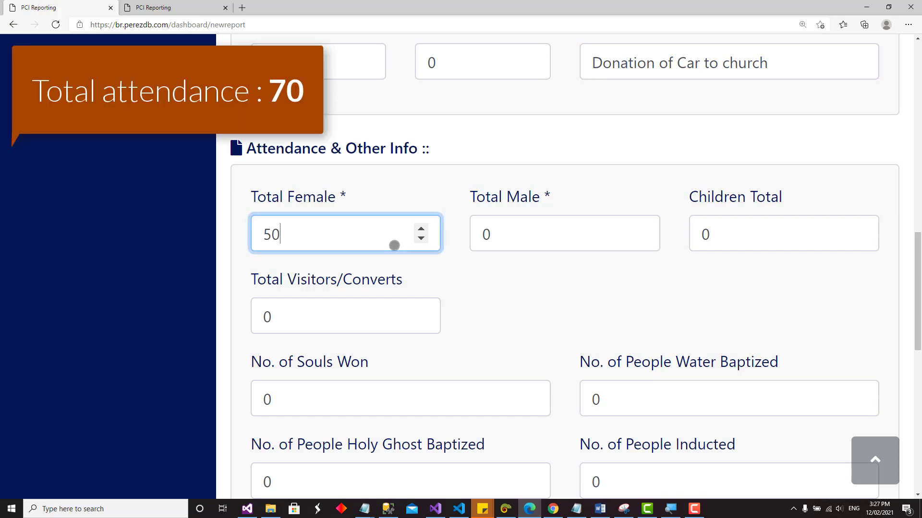
pyautogui.click(549, 244)
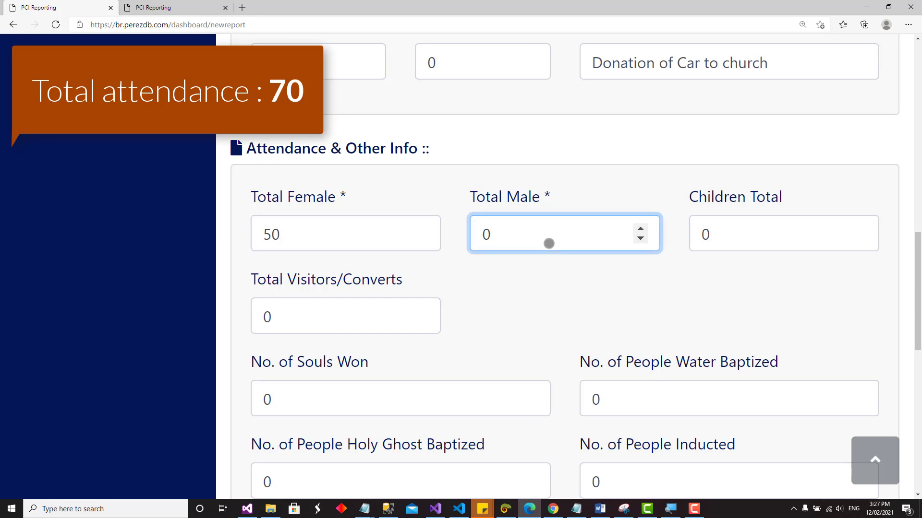
pyautogui.write('20')
pyautogui.click(751, 232)
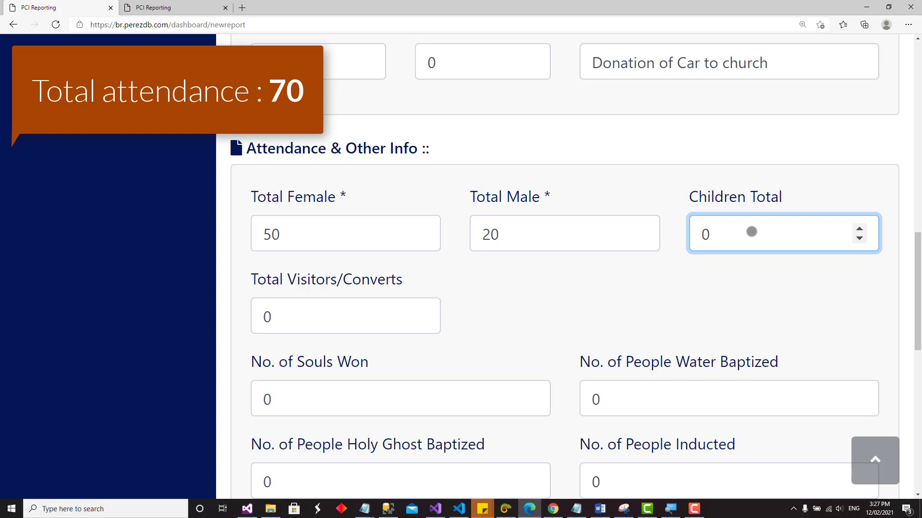
pyautogui.click(311, 321)
pyautogui.write('10')
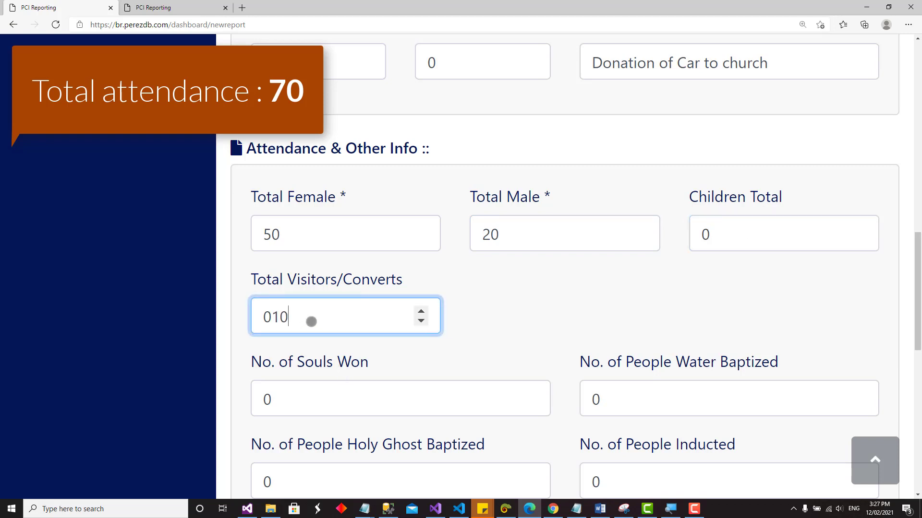
# Set No. of Souls Won to 3 and scroll toward the bottom of the form.
pyautogui.scroll(-3, 354, 364)
pyautogui.click(365, 259)
pyautogui.press('BackSpace')
pyautogui.write('3')
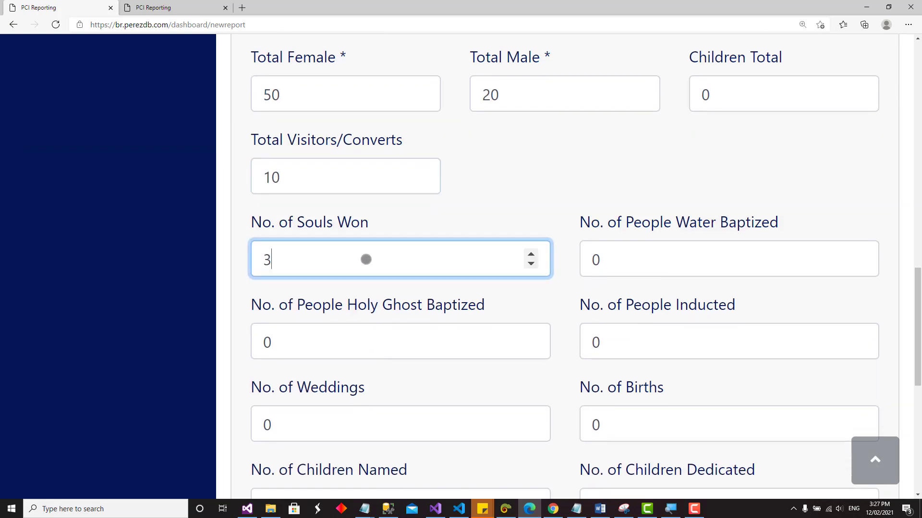
pyautogui.click(653, 270)
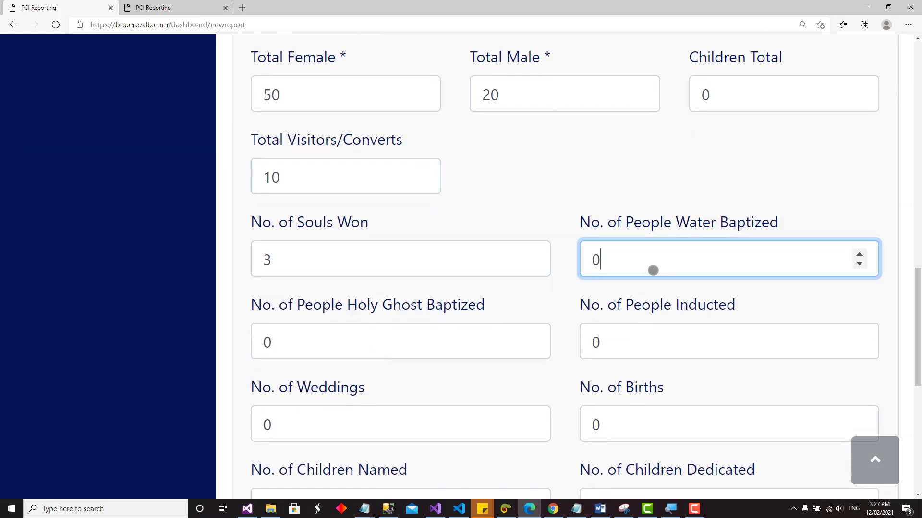
pyautogui.scroll(-3, 480, 284)
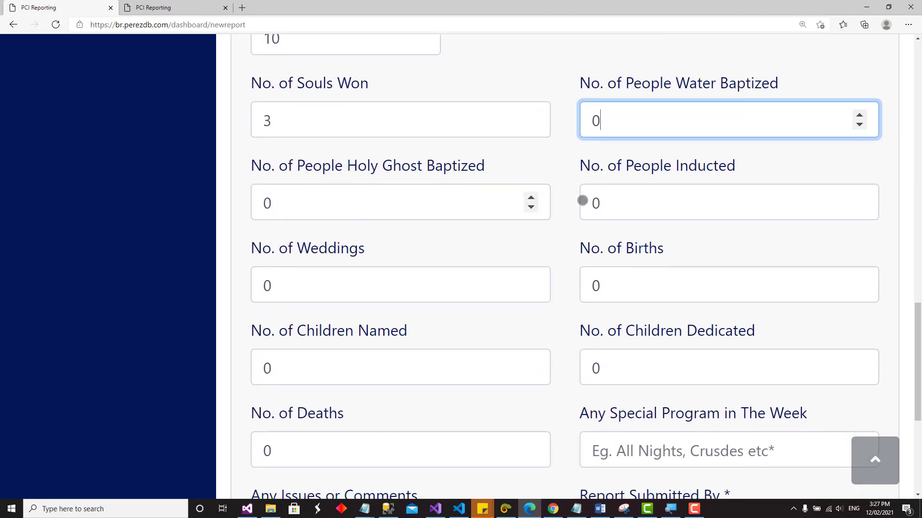
pyautogui.scroll(-1, 473, 213)
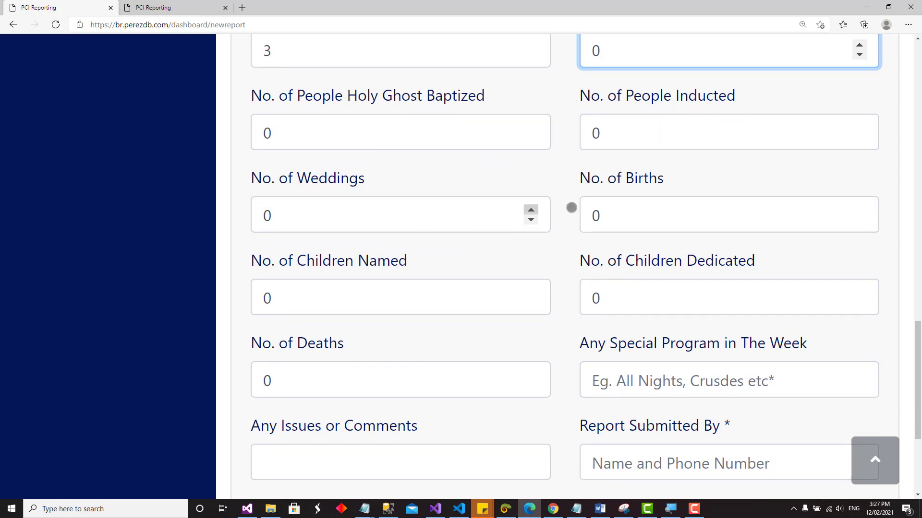
pyautogui.scroll(-1, 535, 222)
pyautogui.scroll(-1, 534, 222)
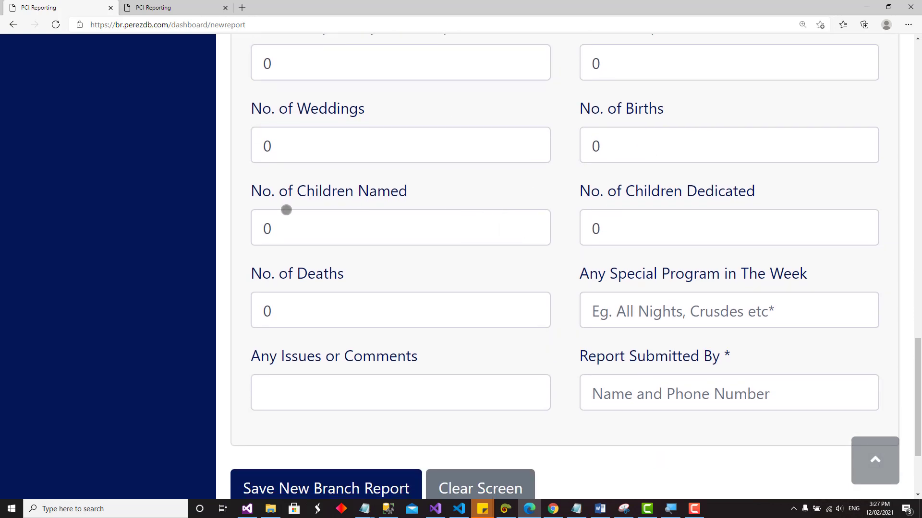
pyautogui.scroll(-2, 286, 208)
# Enter the submitter's name in Report Submitted By, leaving special program and comments blank.
pyautogui.scroll(1, 350, 211)
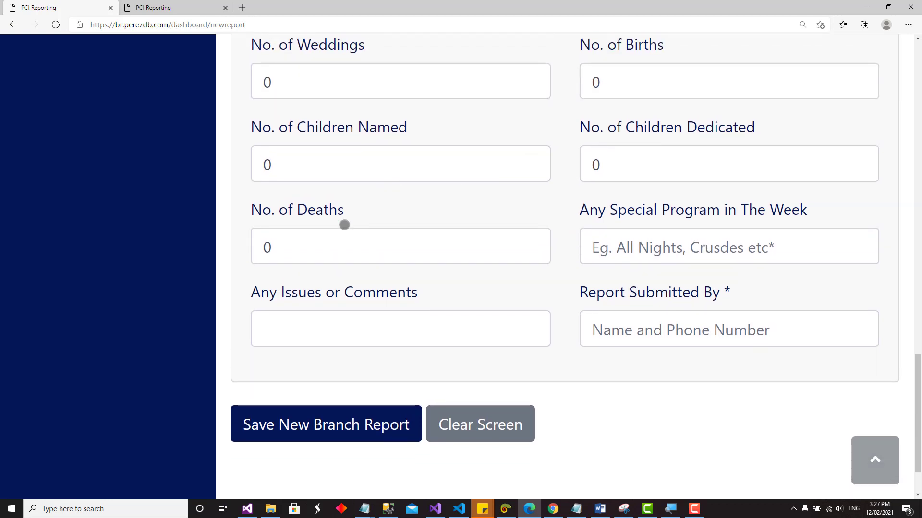
pyautogui.click(638, 249)
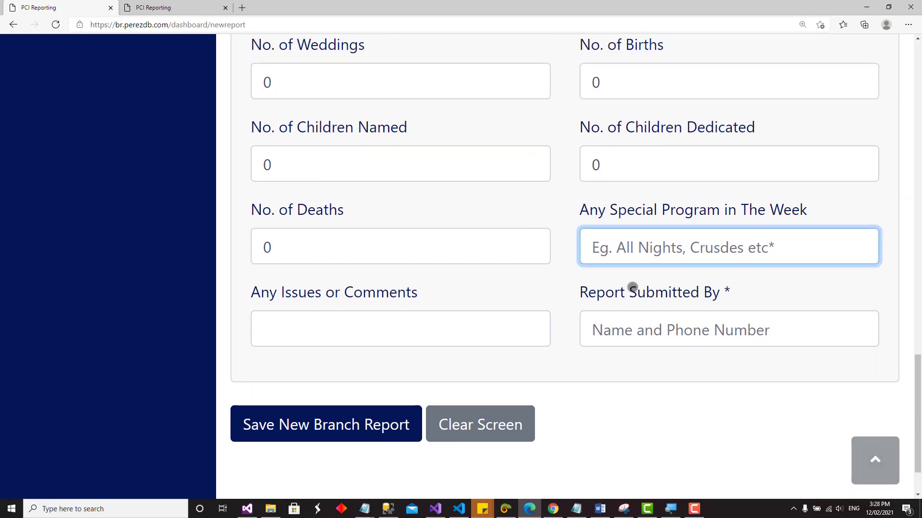
pyautogui.click(426, 319)
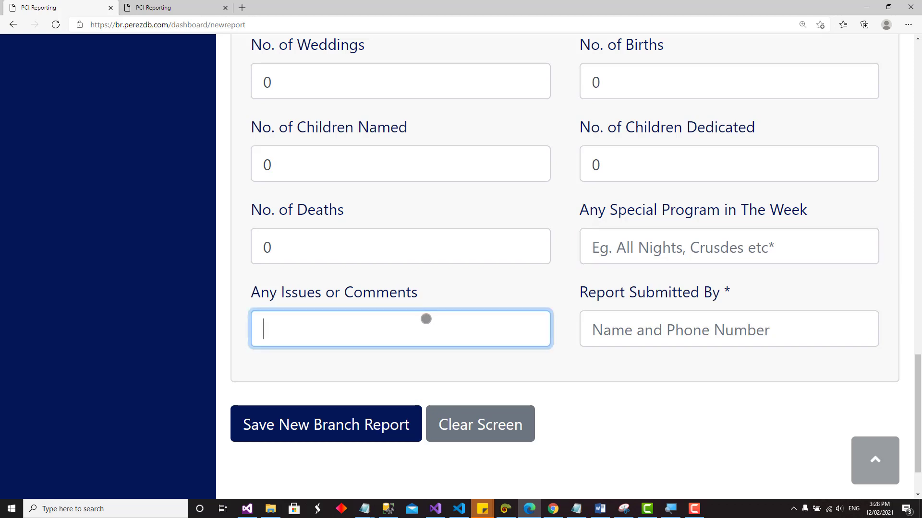
pyautogui.click(651, 326)
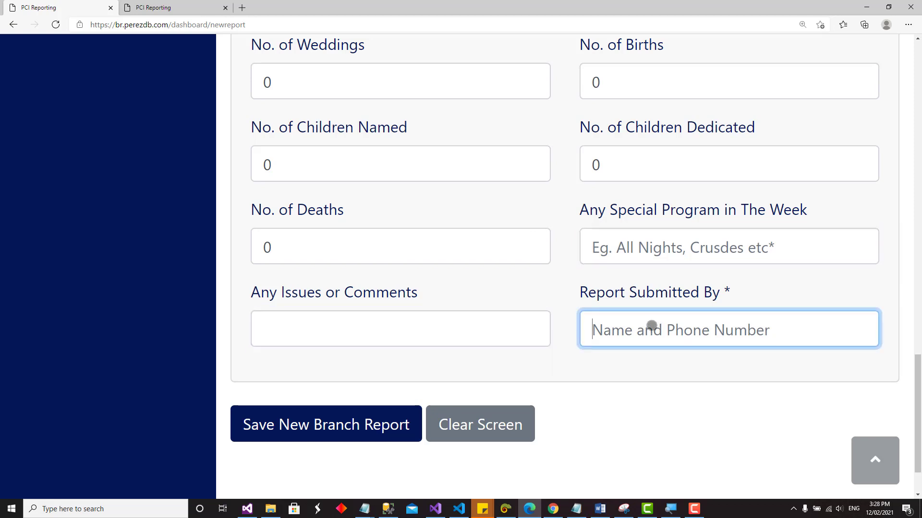
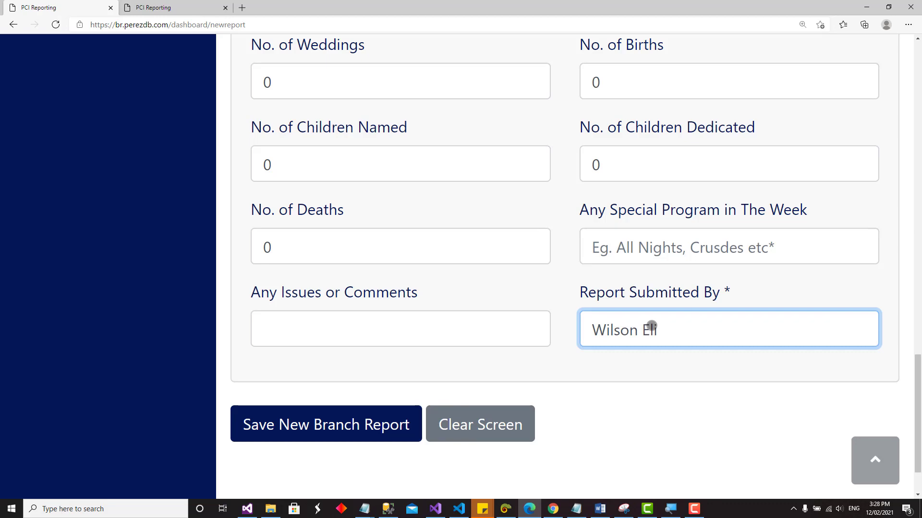
pyautogui.scroll(-2, 607, 276)
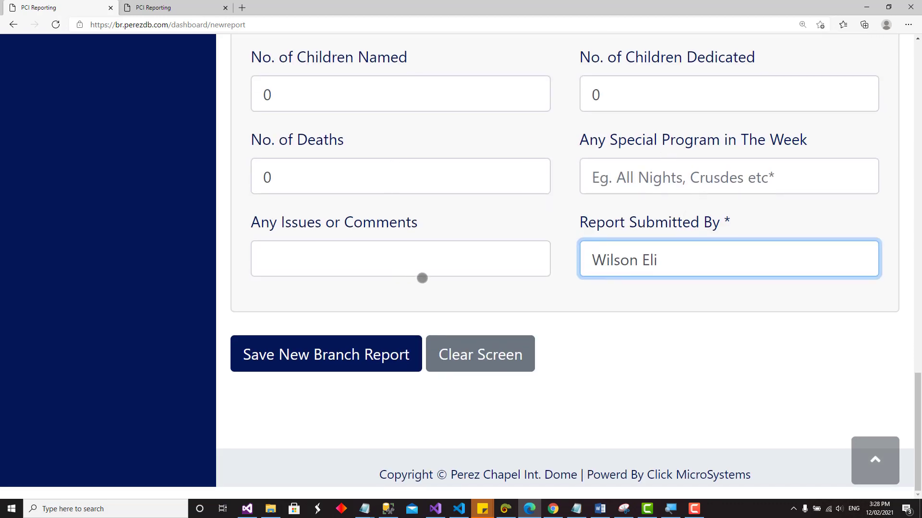
pyautogui.scroll(10, 412, 279)
pyautogui.scroll(-5, 480, 262)
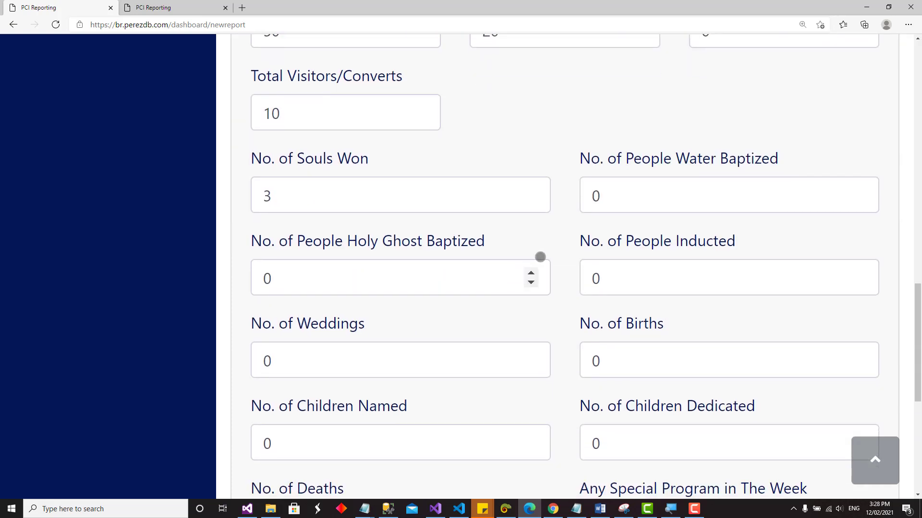
pyautogui.scroll(-6, 526, 263)
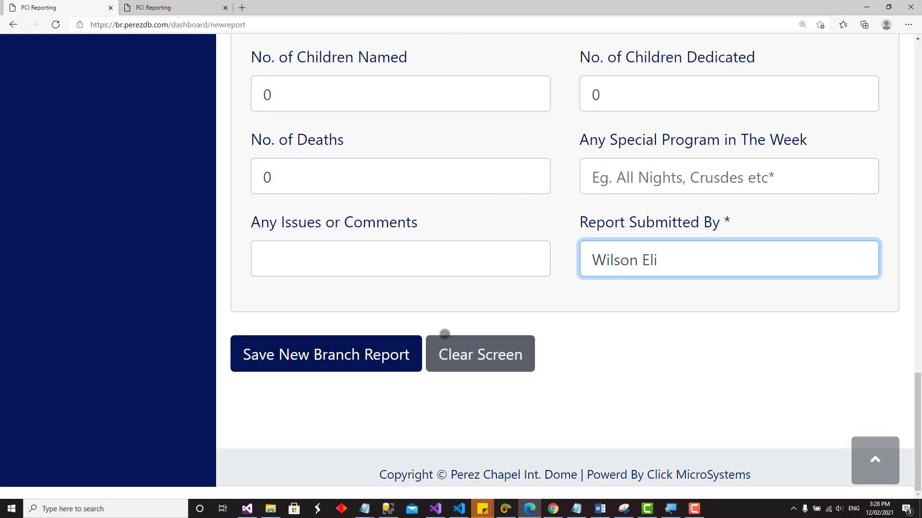
# Generate the Branch Report Preview, review it, and submit the report.
pyautogui.click(294, 355)
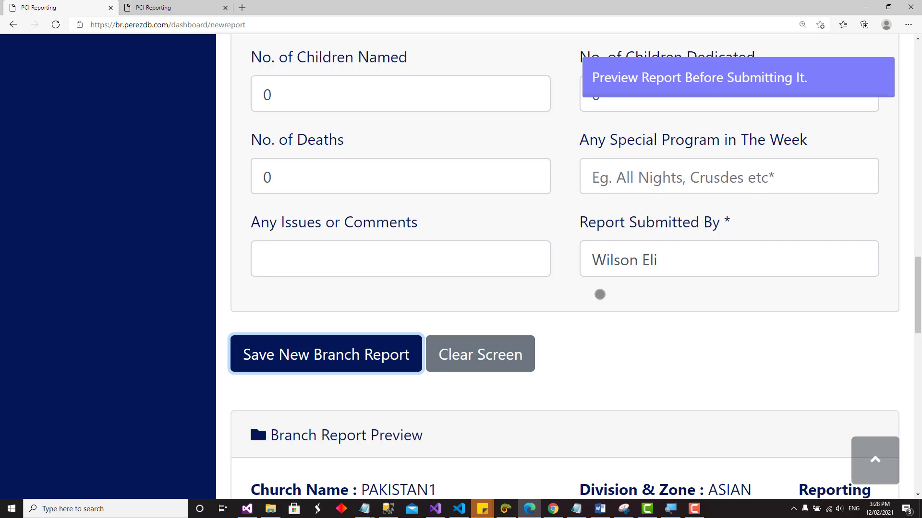
pyautogui.scroll(-7, 600, 336)
pyautogui.scroll(3, 344, 170)
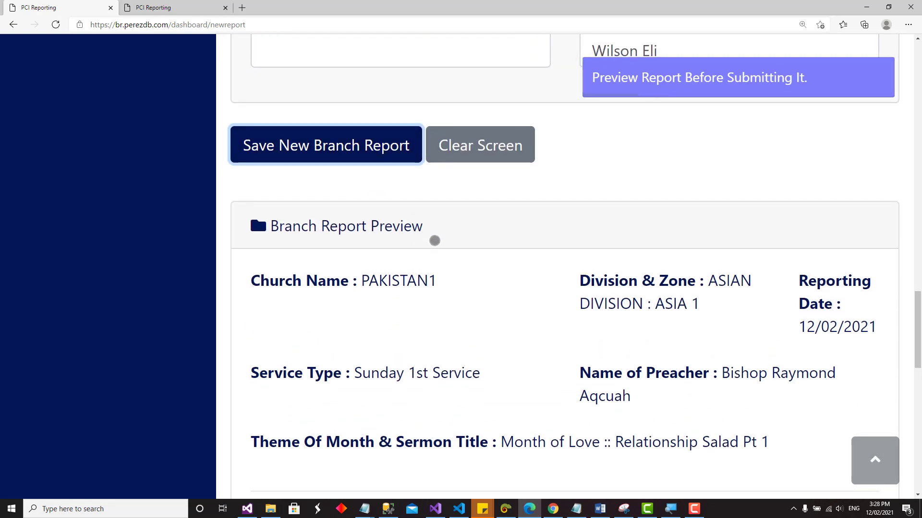
pyautogui.scroll(-8, 477, 280)
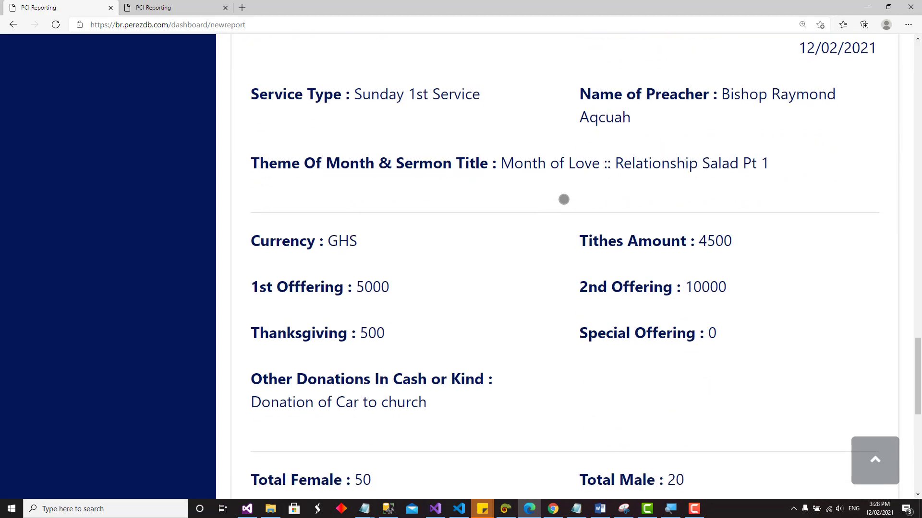
pyautogui.scroll(-5, 467, 276)
pyautogui.scroll(-1, 563, 249)
pyautogui.scroll(12, 579, 277)
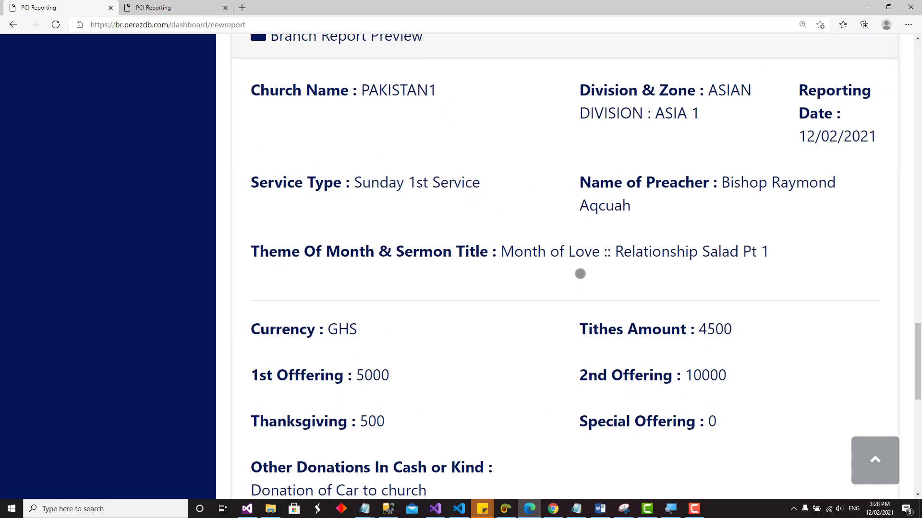
pyautogui.scroll(3, 571, 290)
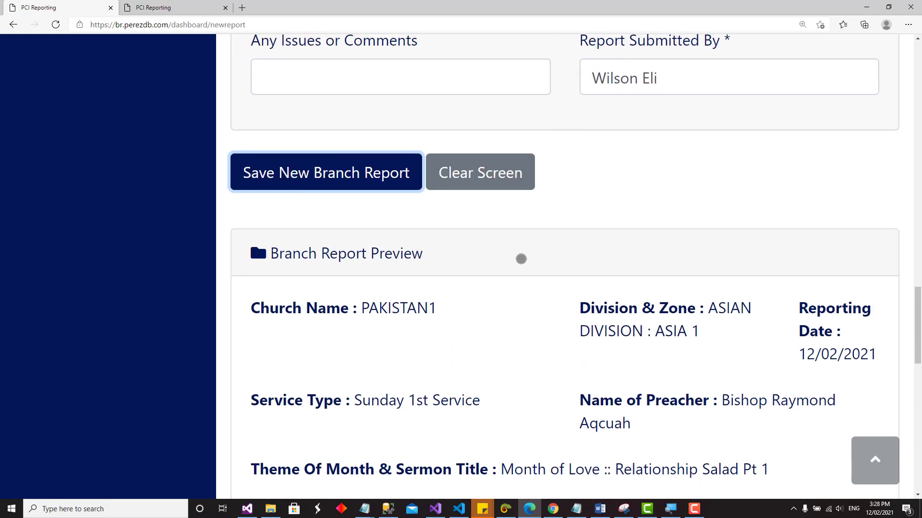
pyautogui.click(315, 180)
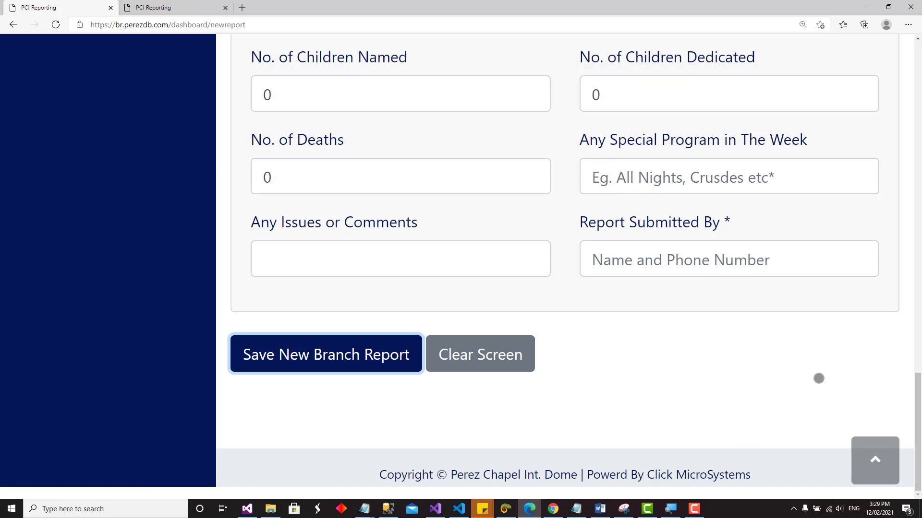
# Return to the top of the cleared New Branch Report form after saving.
pyautogui.click(879, 473)
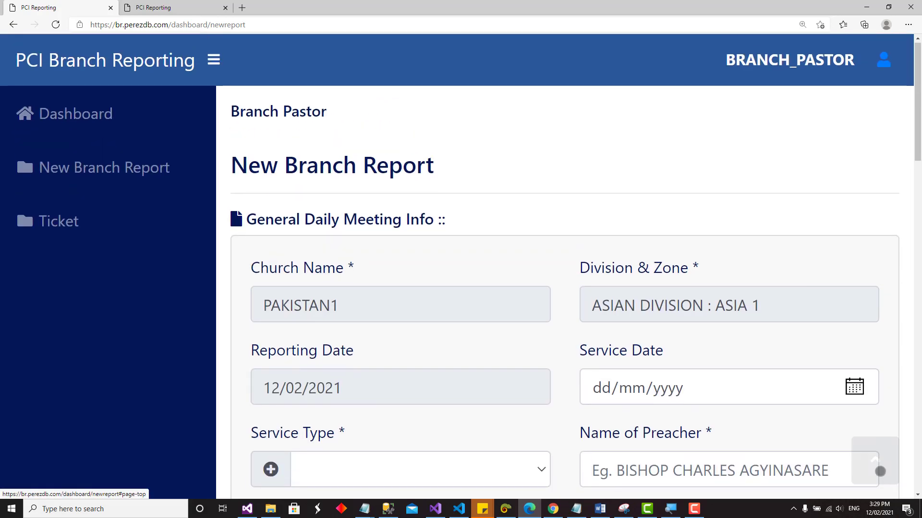
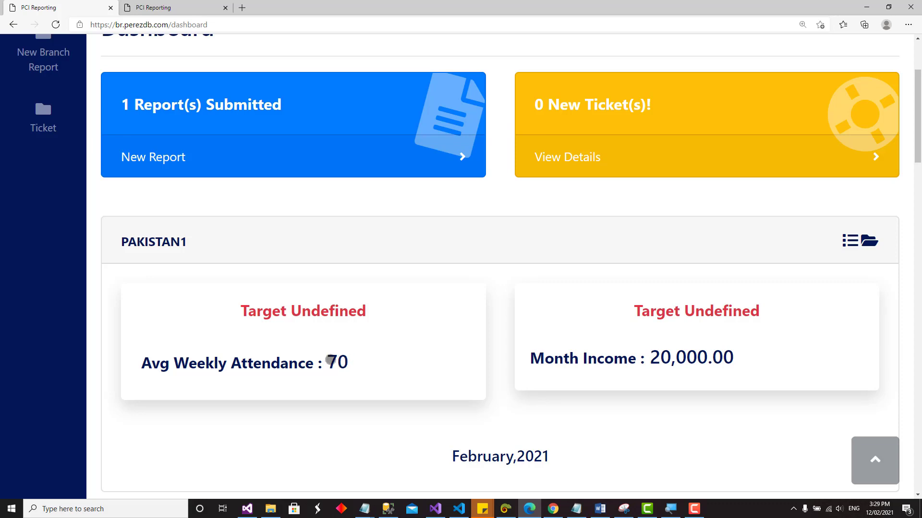
pyautogui.moveTo(329, 360); pyautogui.dragTo(344, 359)
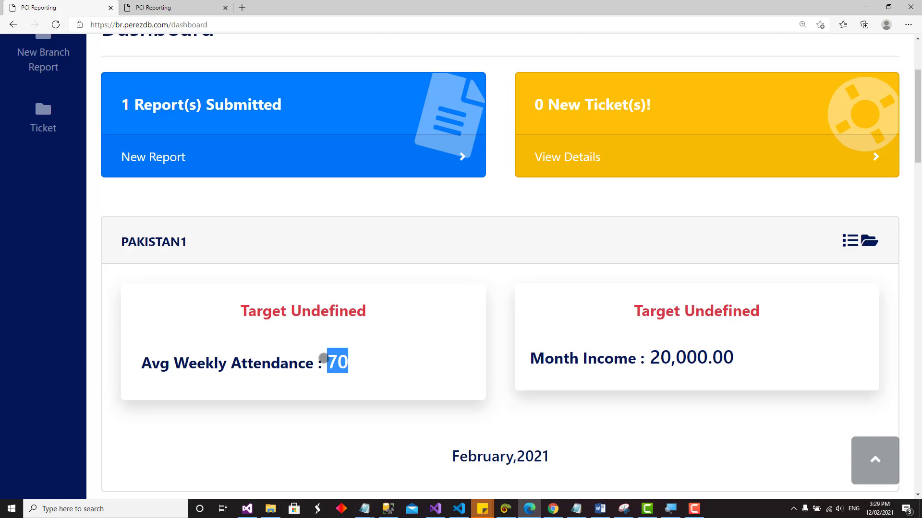
pyautogui.moveTo(745, 359); pyautogui.dragTo(648, 356)
pyautogui.scroll(-1, 638, 333)
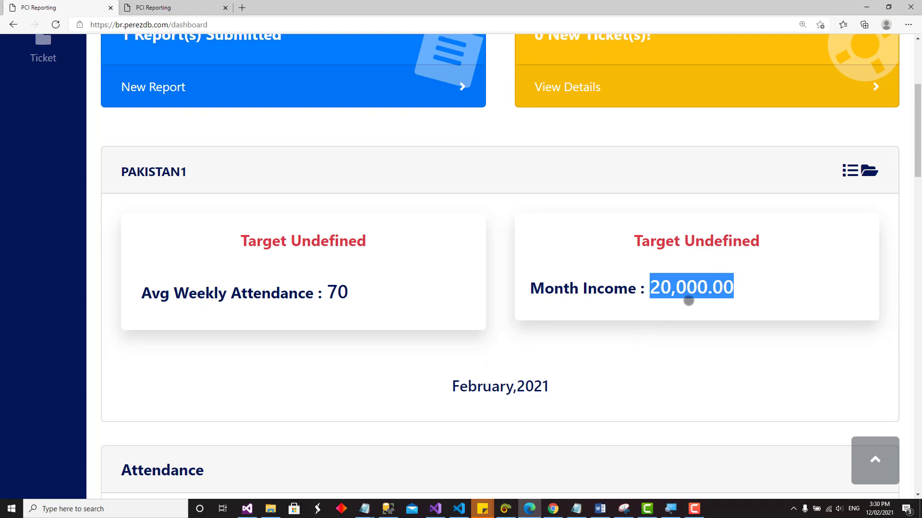
pyautogui.scroll(1, 719, 279)
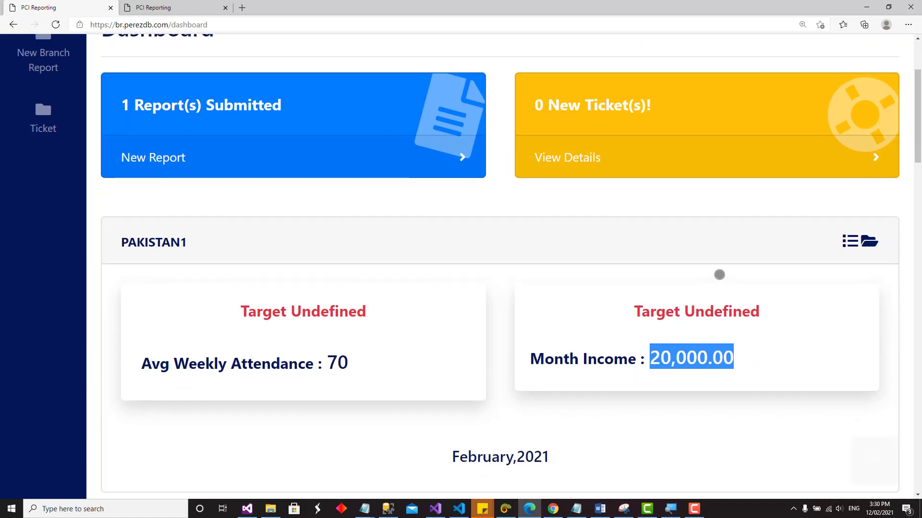
pyautogui.moveTo(557, 457); pyautogui.dragTo(453, 461)
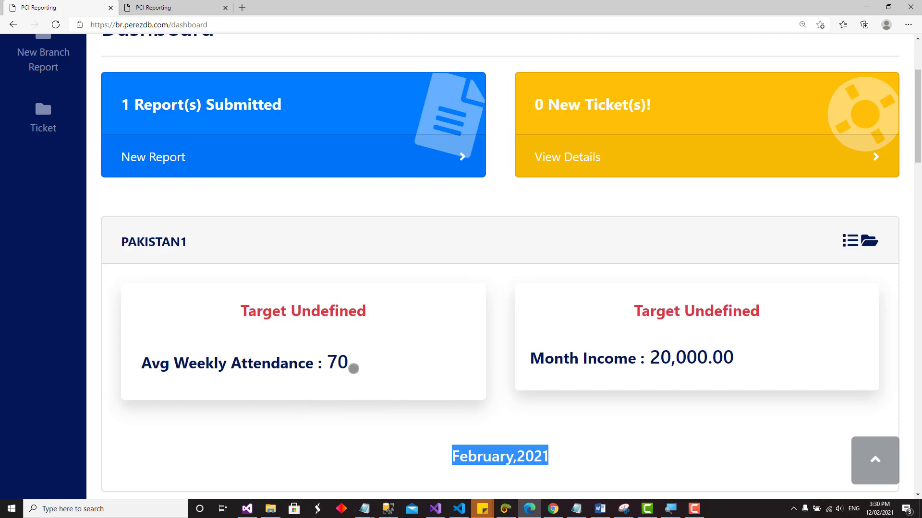
pyautogui.scroll(-10, 584, 186)
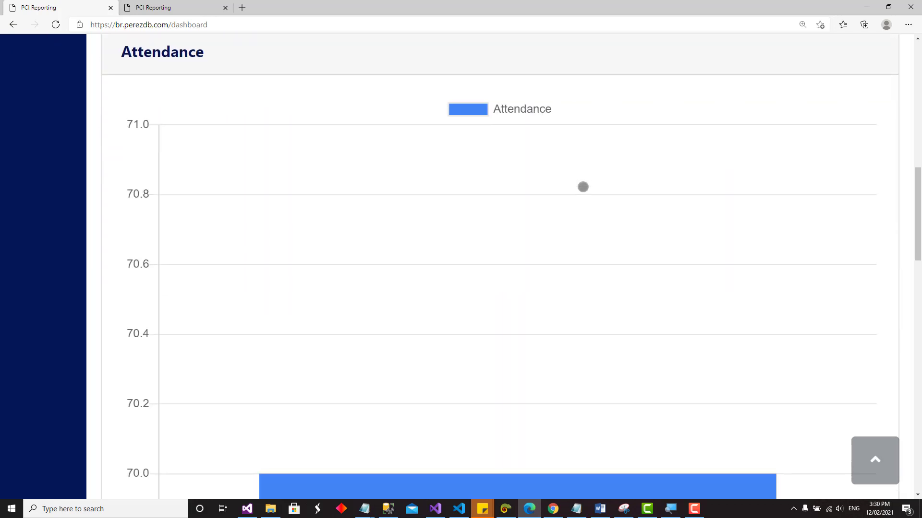
pyautogui.scroll(-10, 584, 182)
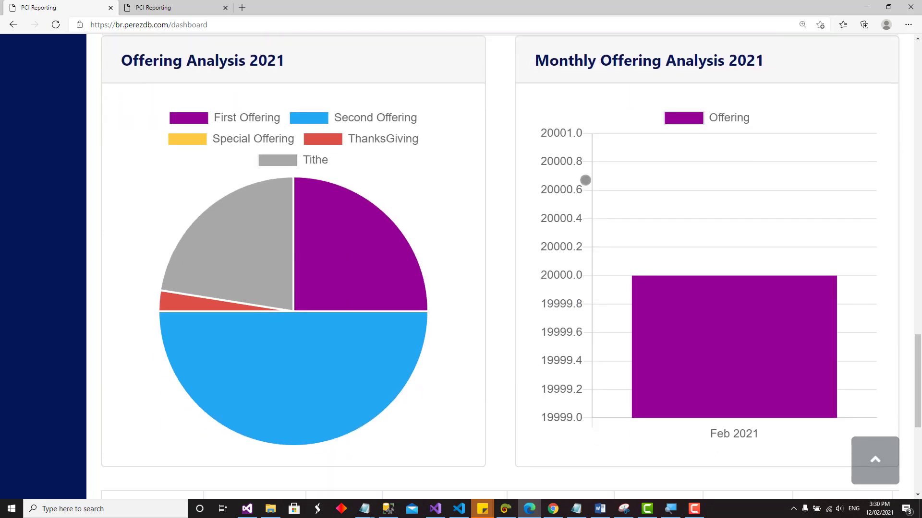
pyautogui.scroll(-1, 585, 180)
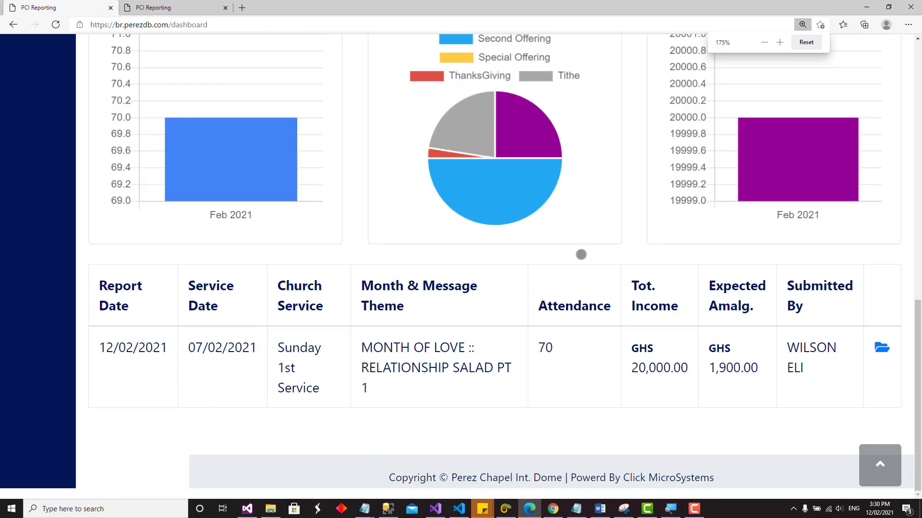
pyautogui.scroll(3, 580, 253)
pyautogui.moveTo(232, 363)
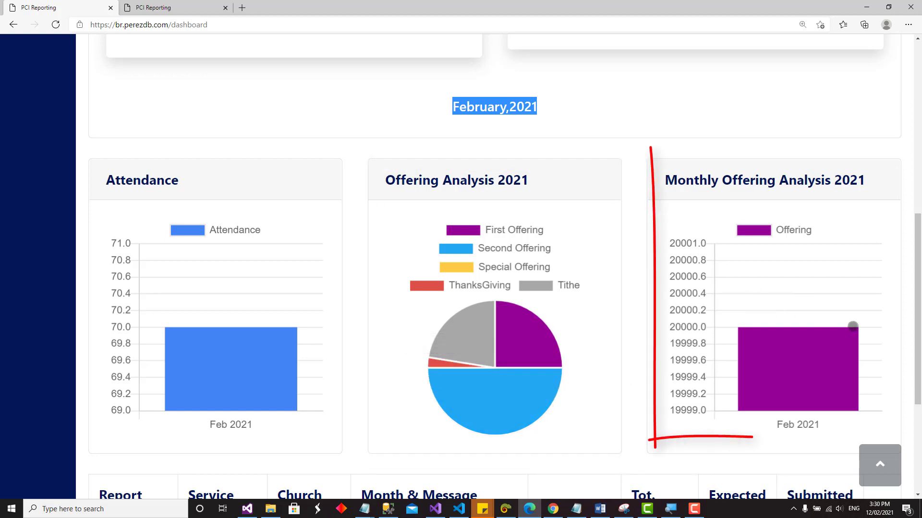
pyautogui.moveTo(798, 332)
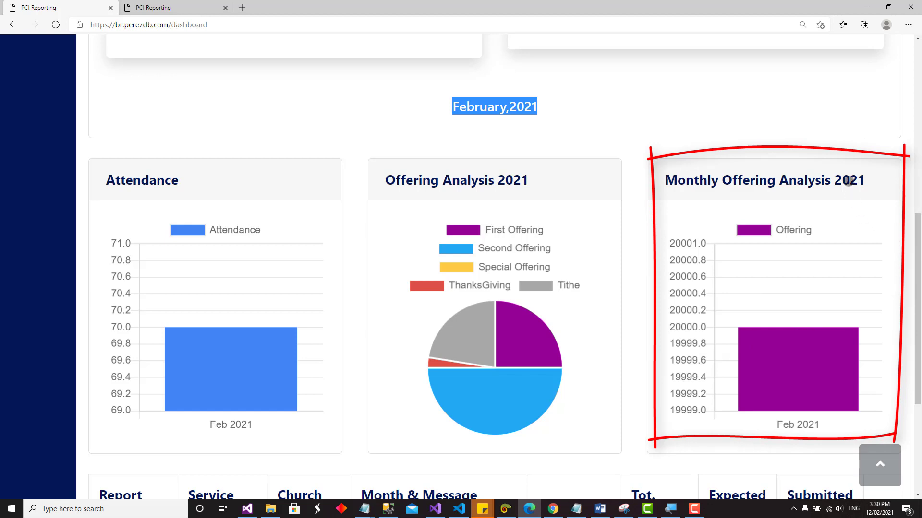
pyautogui.moveTo(801, 384)
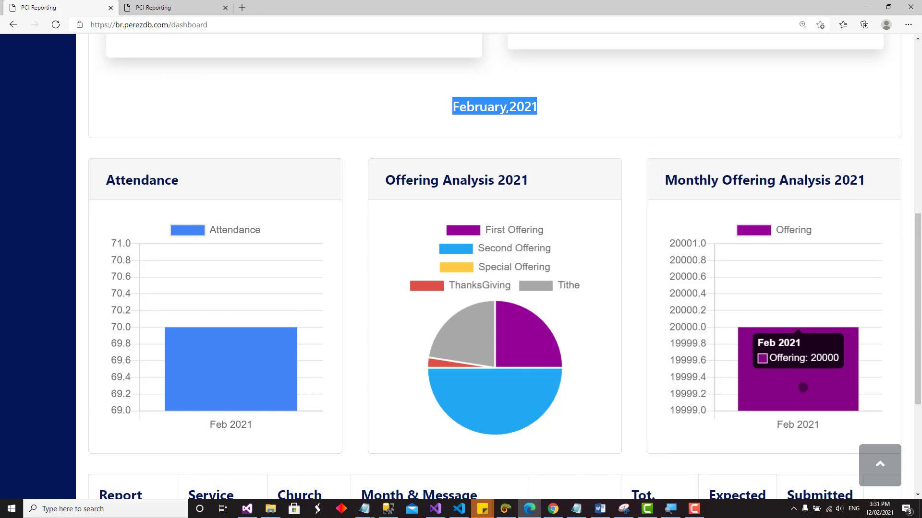
pyautogui.scroll(-1, 735, 372)
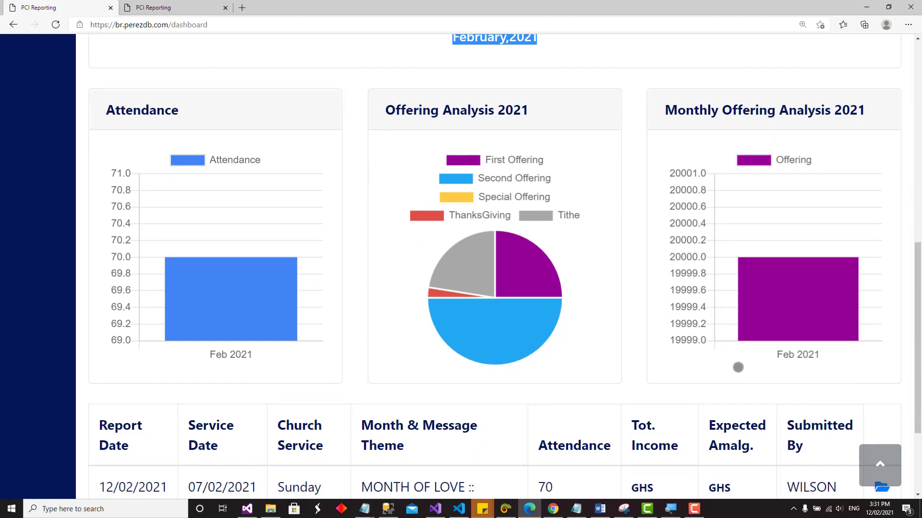
pyautogui.scroll(-2, 738, 367)
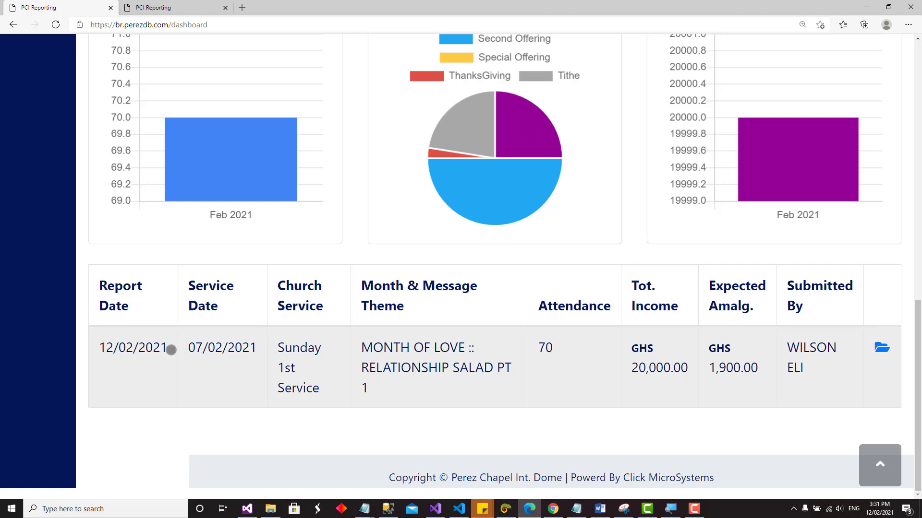
pyautogui.moveTo(171, 349); pyautogui.dragTo(102, 354)
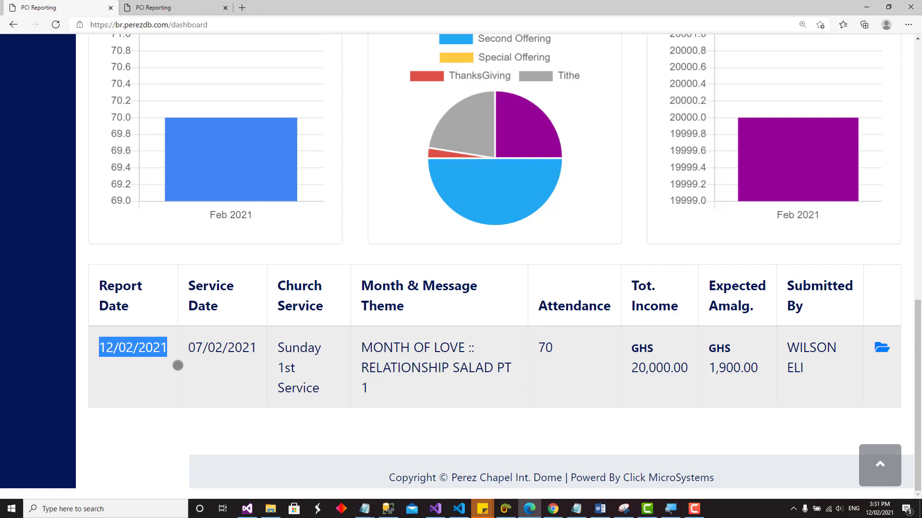
pyautogui.moveTo(257, 350); pyautogui.dragTo(189, 354)
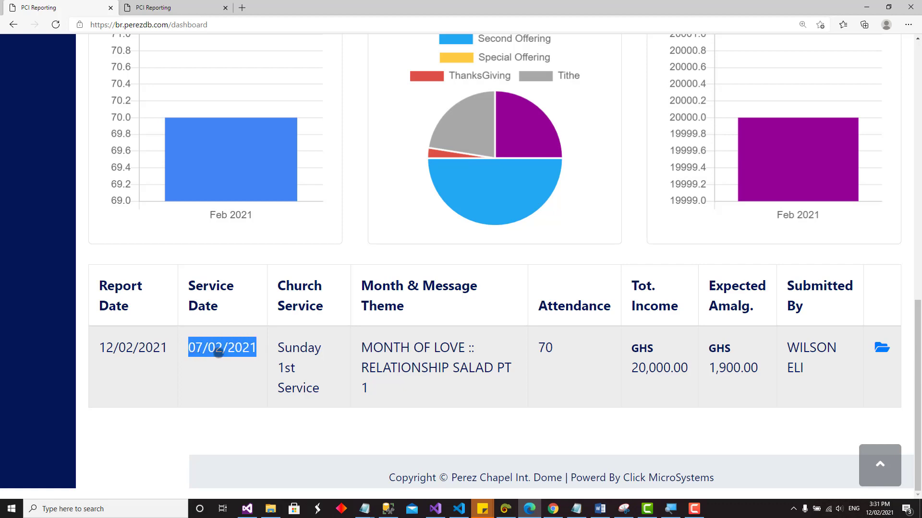
pyautogui.click(213, 353)
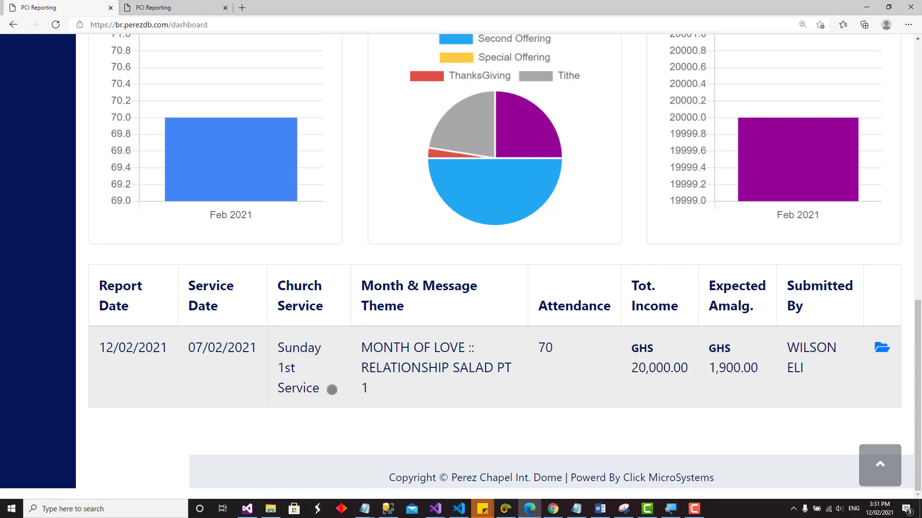
pyautogui.moveTo(329, 387); pyautogui.dragTo(277, 345)
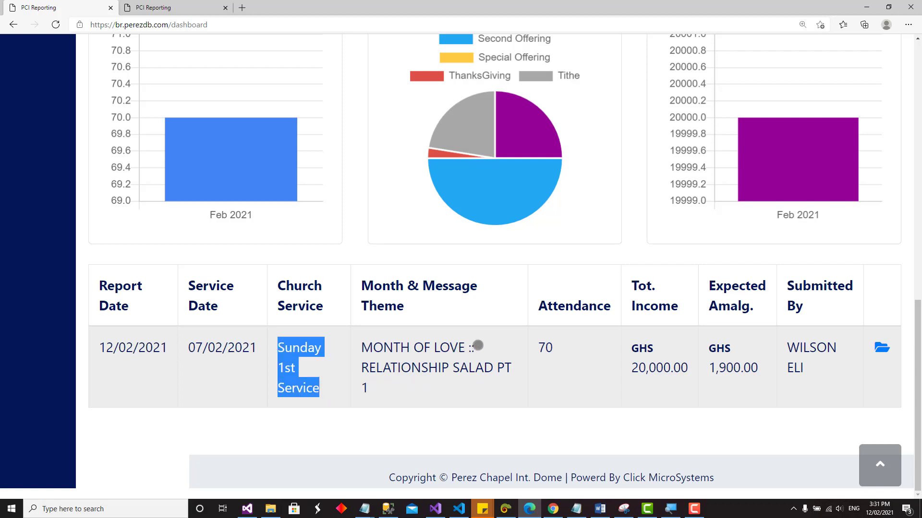
pyautogui.moveTo(477, 346); pyautogui.dragTo(391, 347)
pyautogui.moveTo(375, 388); pyautogui.dragTo(362, 366)
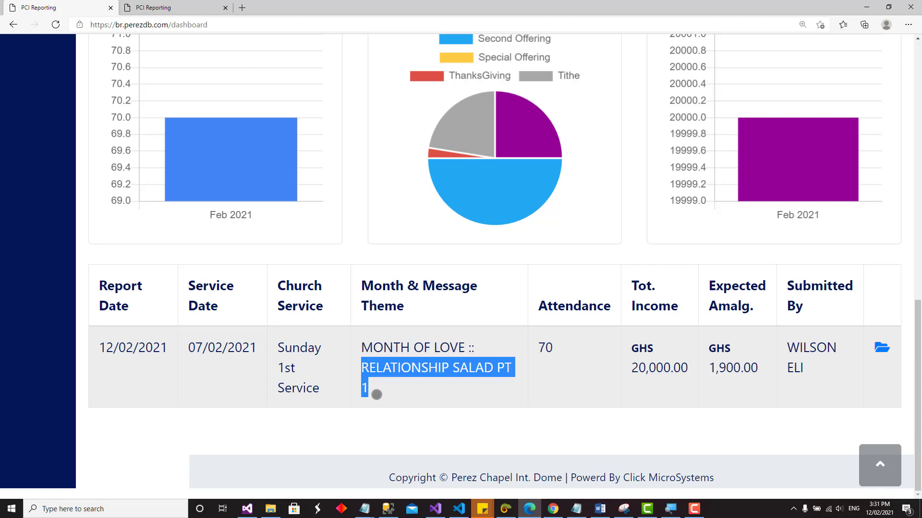
pyautogui.doubleClick(542, 349)
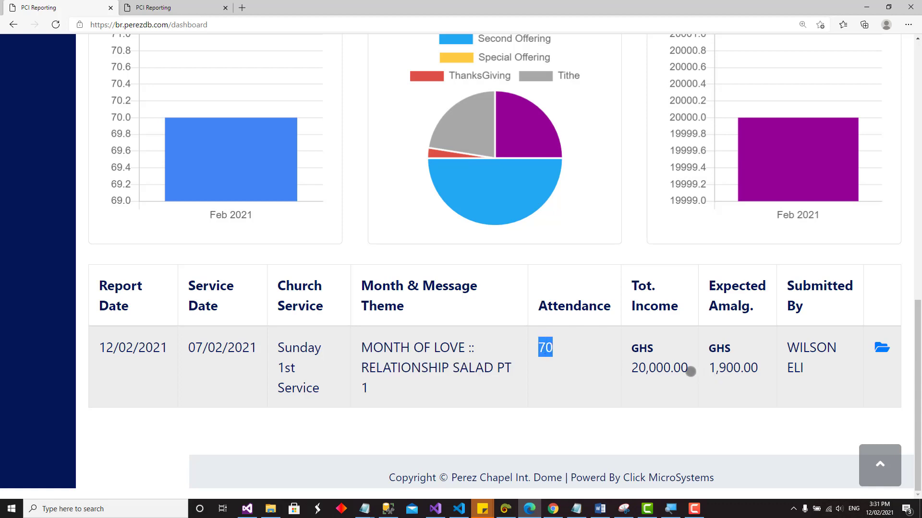
pyautogui.moveTo(690, 371); pyautogui.dragTo(632, 355)
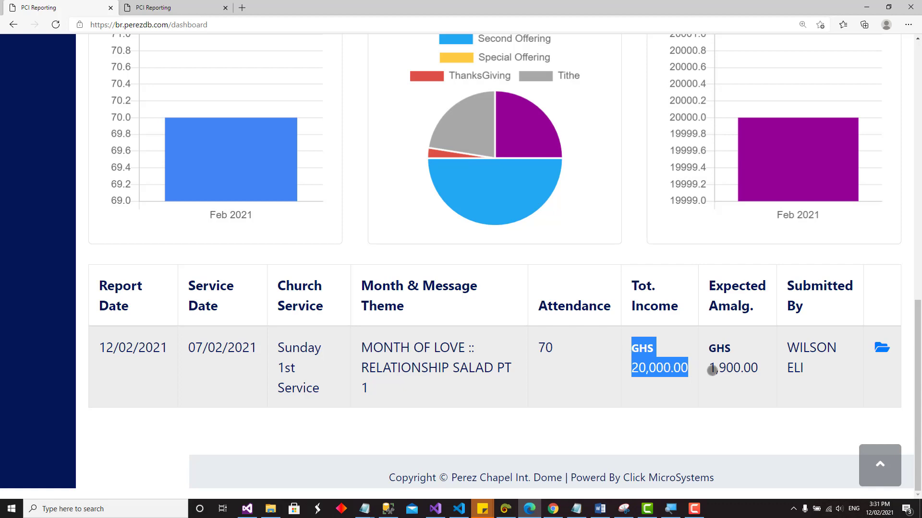
pyautogui.moveTo(767, 378); pyautogui.dragTo(710, 348)
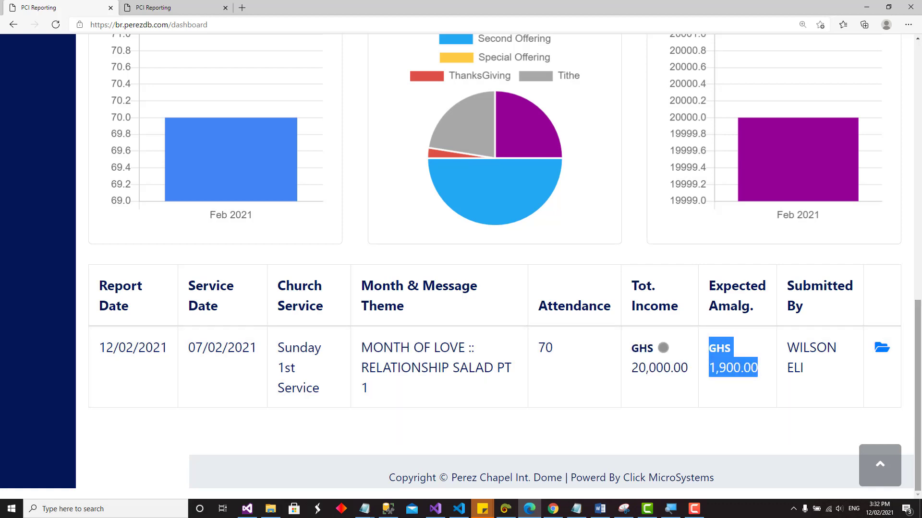
pyautogui.doubleClick(709, 366)
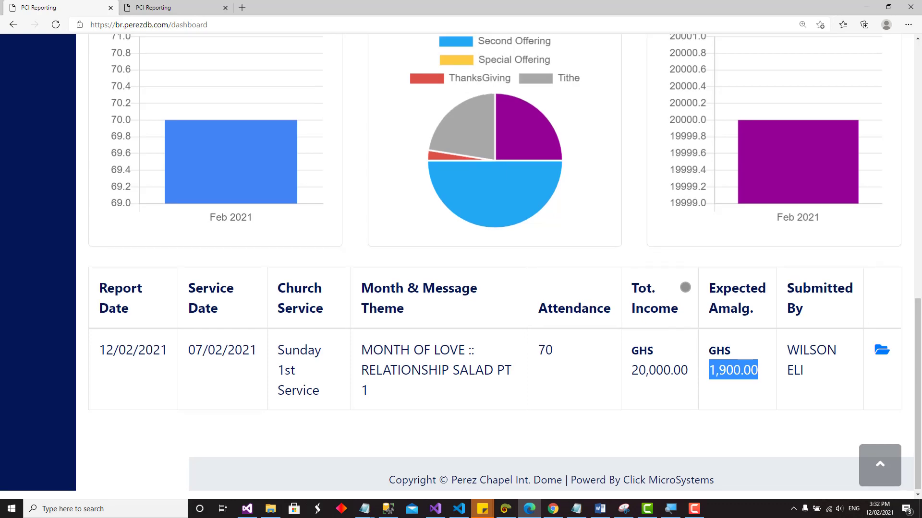
pyautogui.scroll(10, 667, 282)
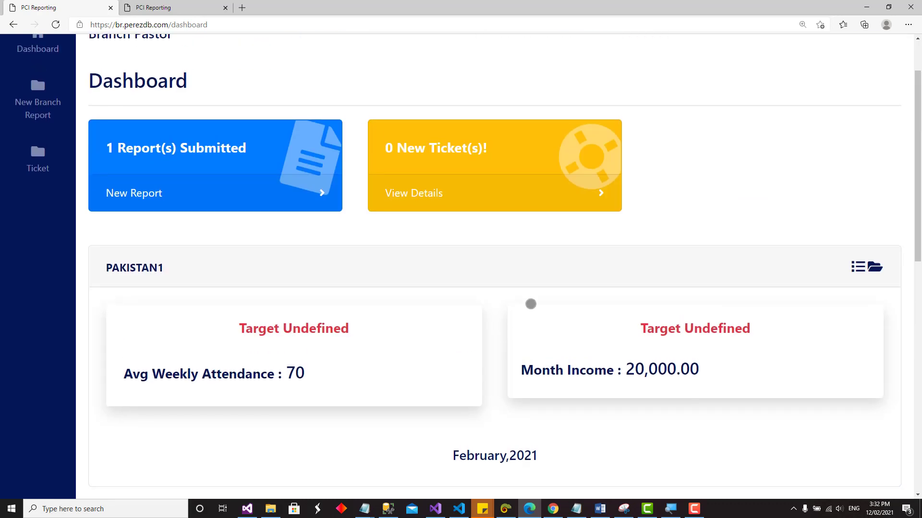
# Start a new report from the Report(s) Submitted card, getting a blank PAKISTAN1 form dated 12/02/2021.
pyautogui.scroll(-1, 486, 269)
pyautogui.scroll(2, 485, 269)
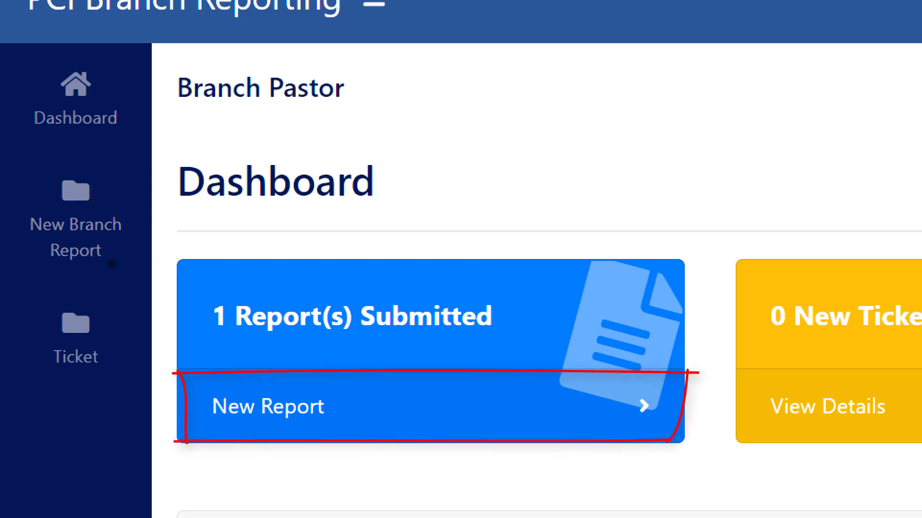
pyautogui.click(127, 265)
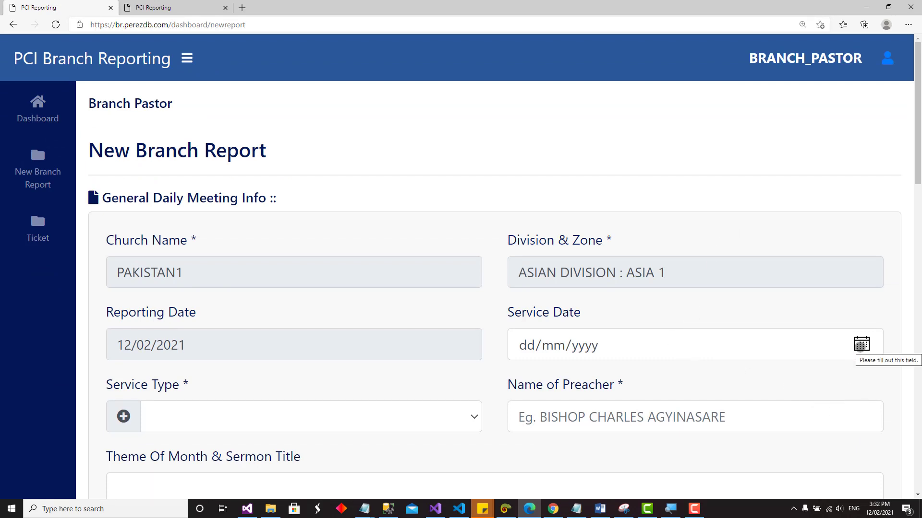
# Set the service date to 31/01/2021 and the service type to Sunday 1st Service.
pyautogui.click(860, 345)
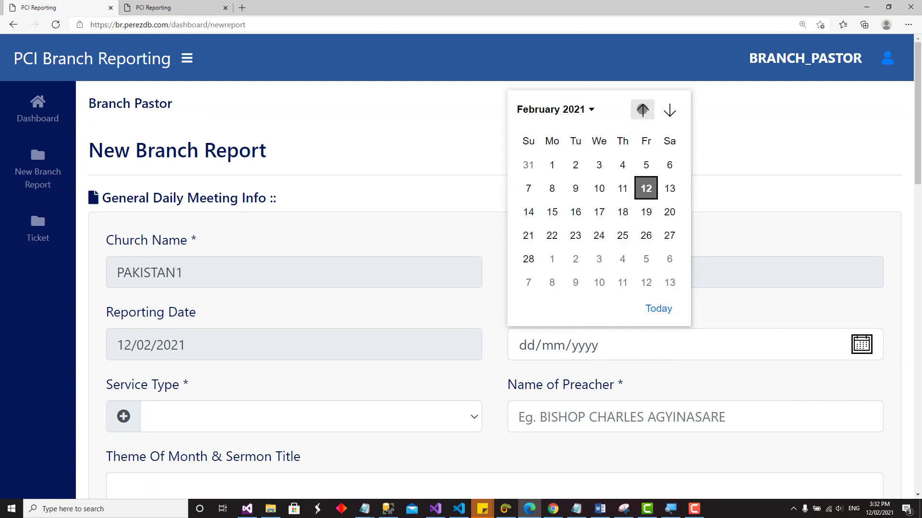
pyautogui.click(642, 110)
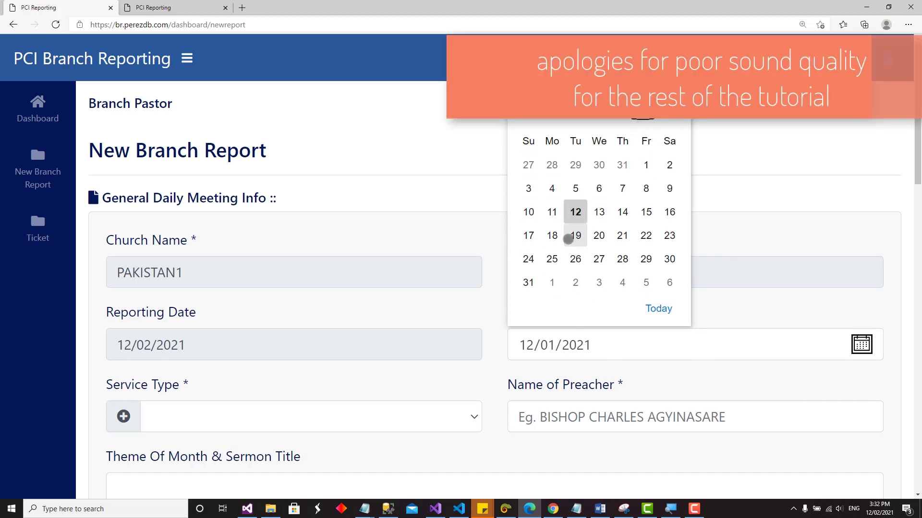
pyautogui.click(528, 282)
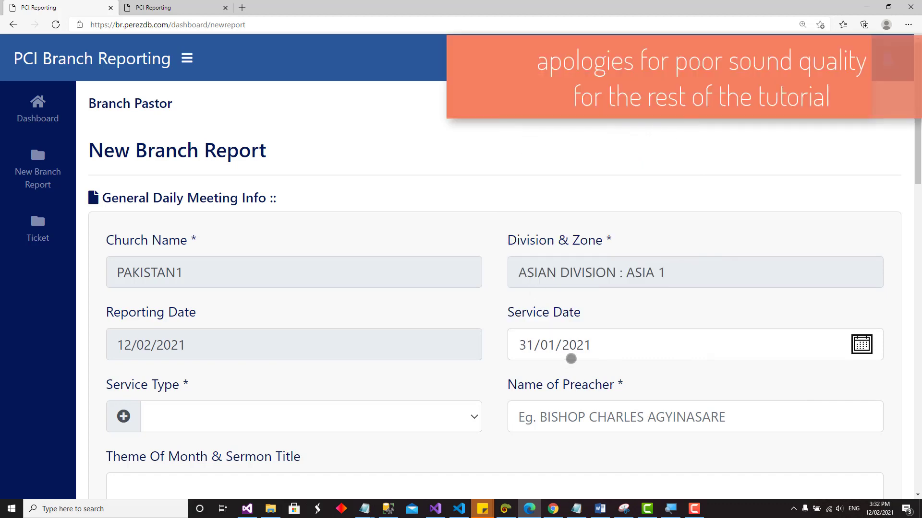
pyautogui.click(294, 419)
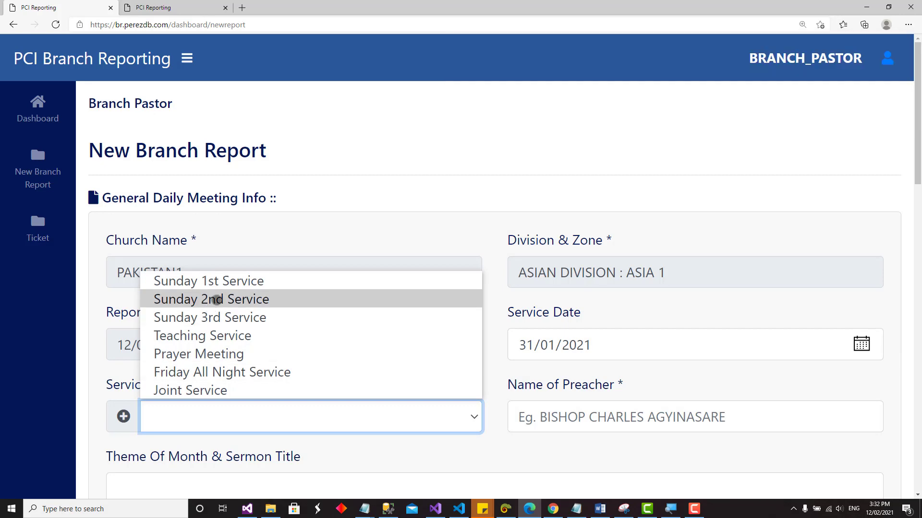
pyautogui.click(220, 282)
# Enter the preacher's name and save the new branch report.
pyautogui.click(584, 416)
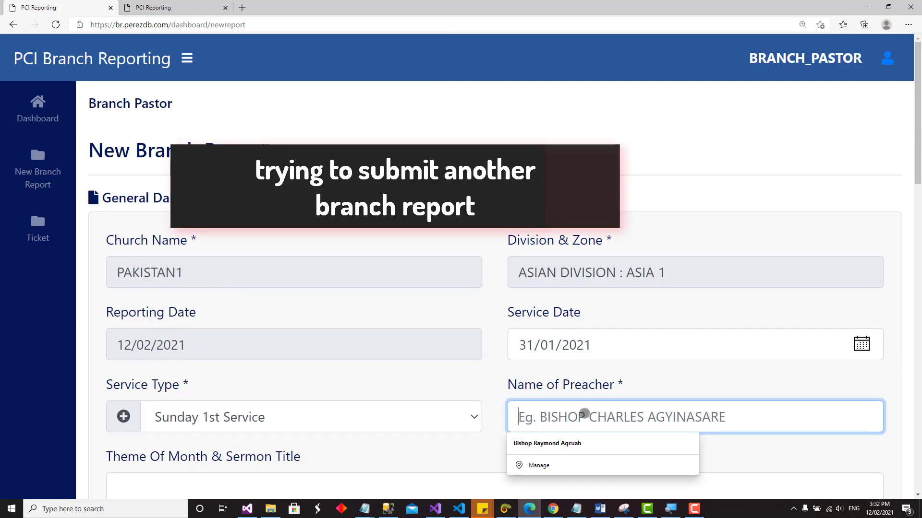
pyautogui.write('B')
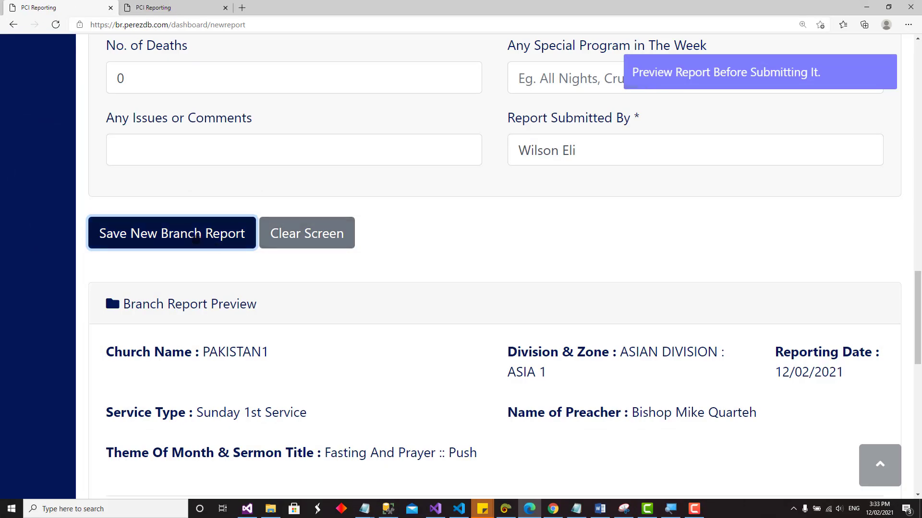
pyautogui.click(196, 238)
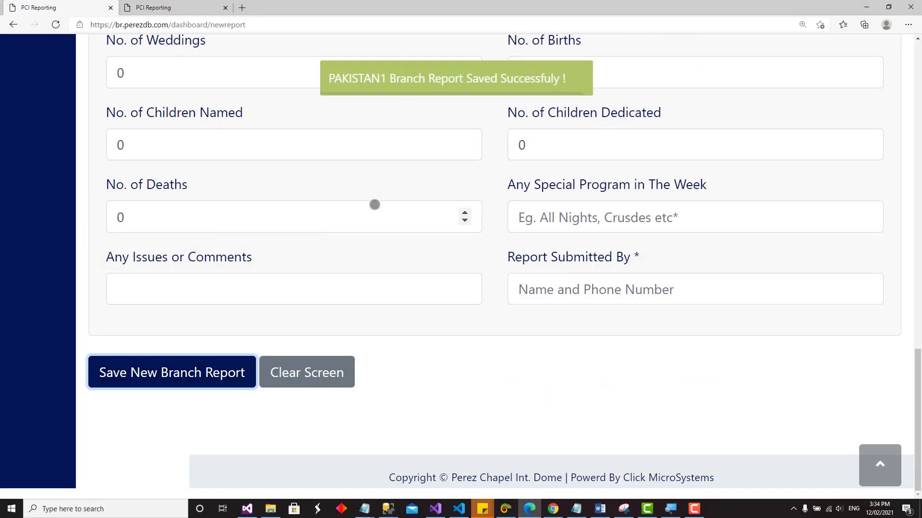
pyautogui.scroll(4, 374, 203)
pyautogui.scroll(10, 37, 136)
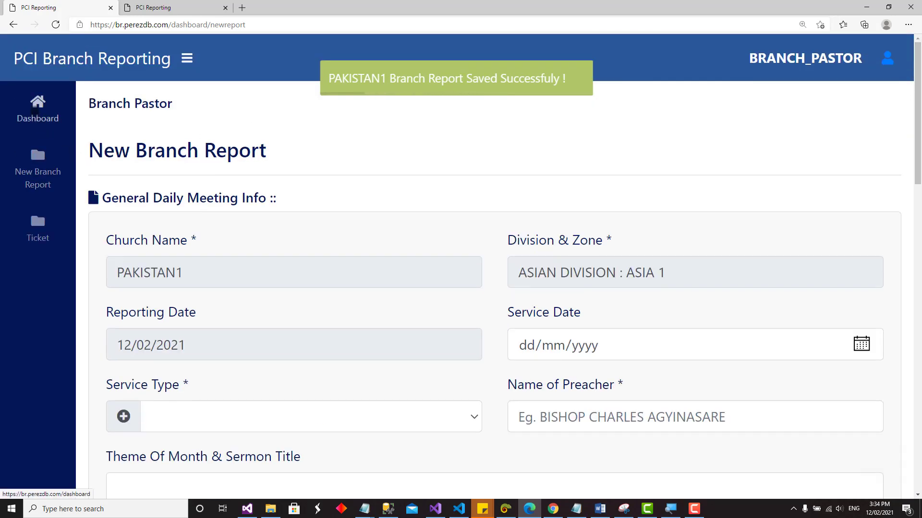
# Back on the dashboard, scroll to the reports table and highlight the 160.00 expected amalgamation.
pyautogui.click(36, 108)
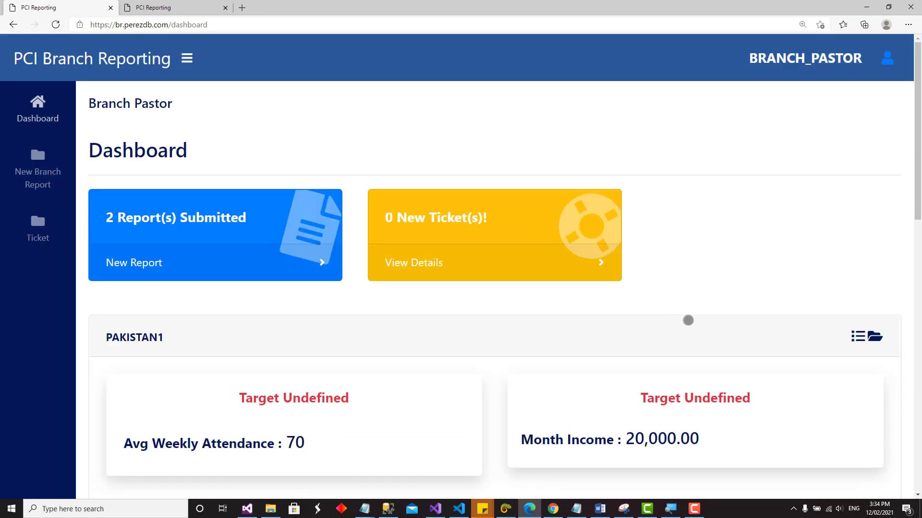
pyautogui.scroll(-5, 736, 284)
pyautogui.scroll(-4, 740, 285)
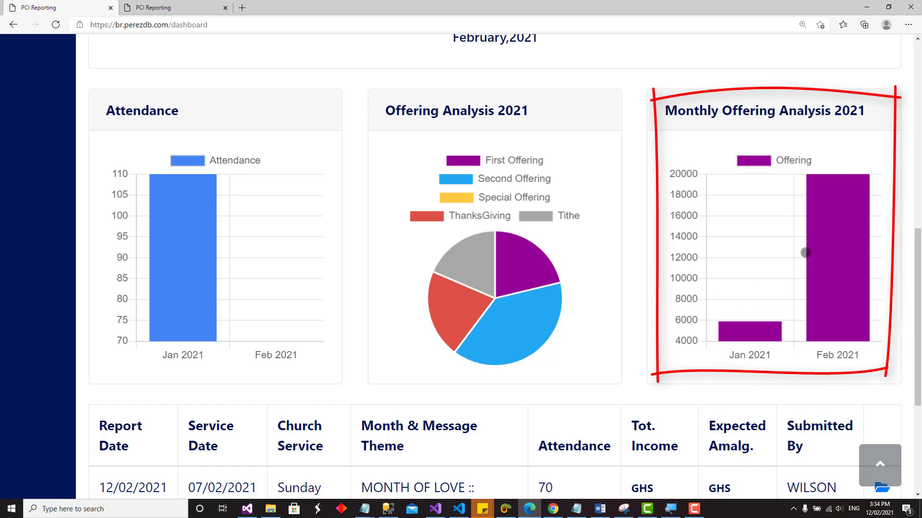
pyautogui.scroll(-4, 780, 249)
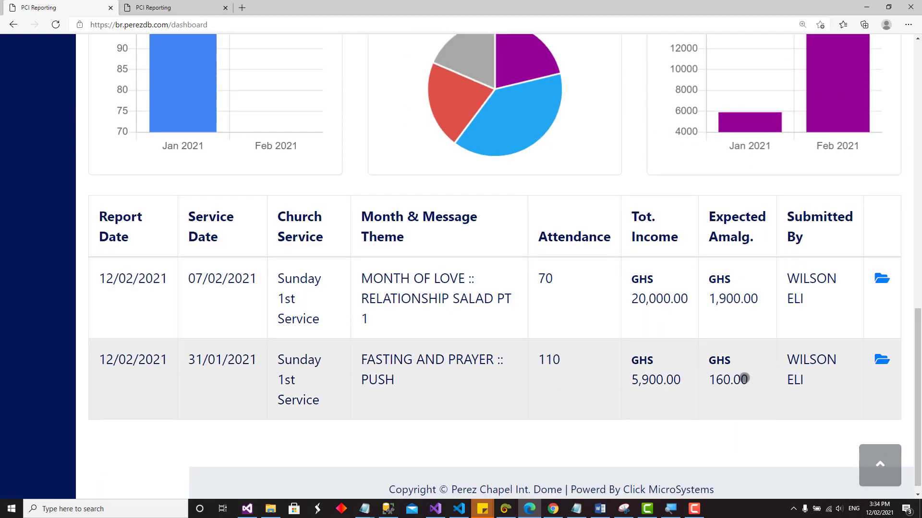
pyautogui.moveTo(749, 378); pyautogui.dragTo(709, 361)
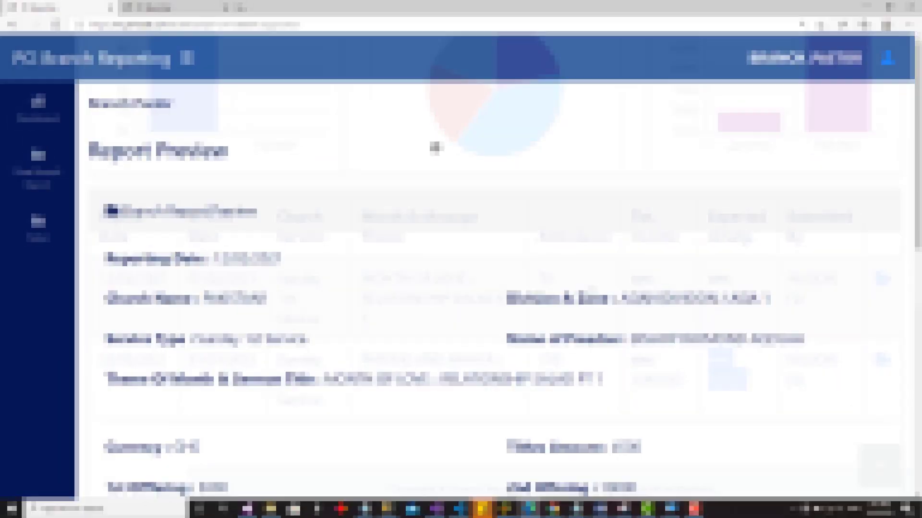
# Log out from the account menu and confirm in the Ready to Leave? dialog.
pyautogui.click(37, 106)
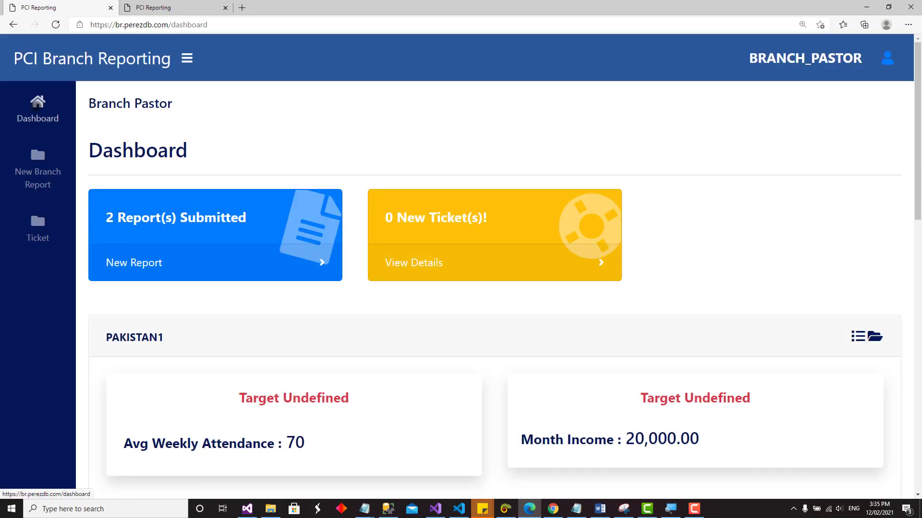
pyautogui.click(888, 58)
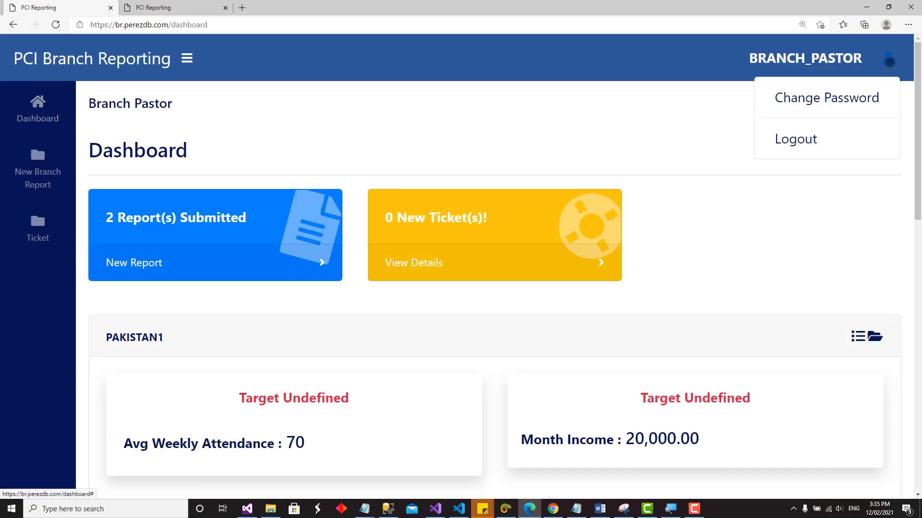
pyautogui.click(787, 141)
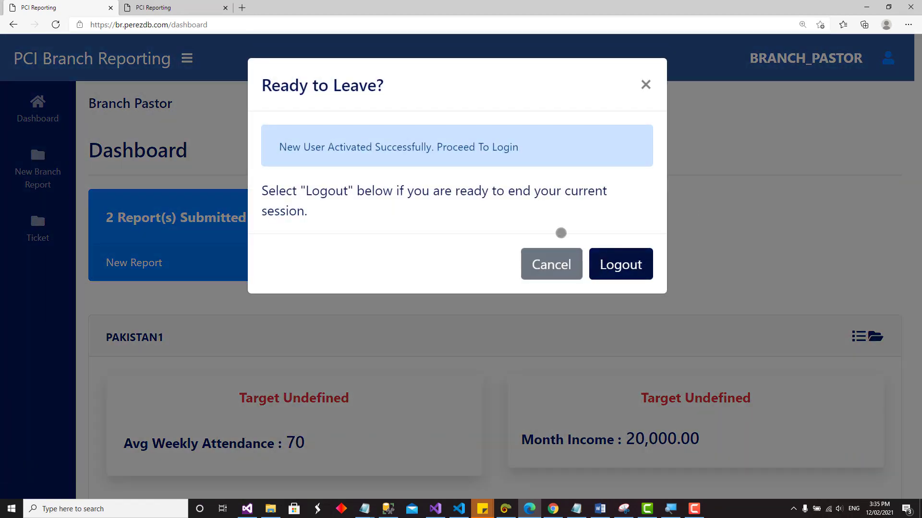
pyautogui.click(611, 259)
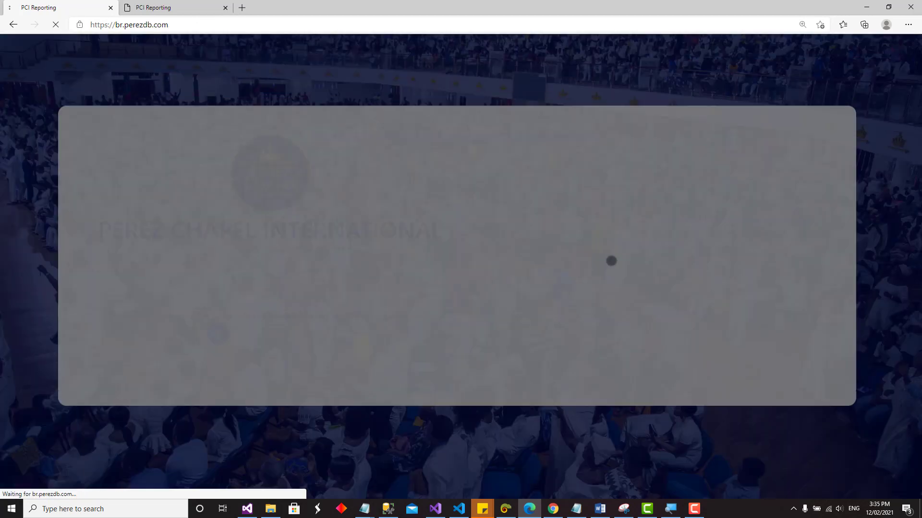